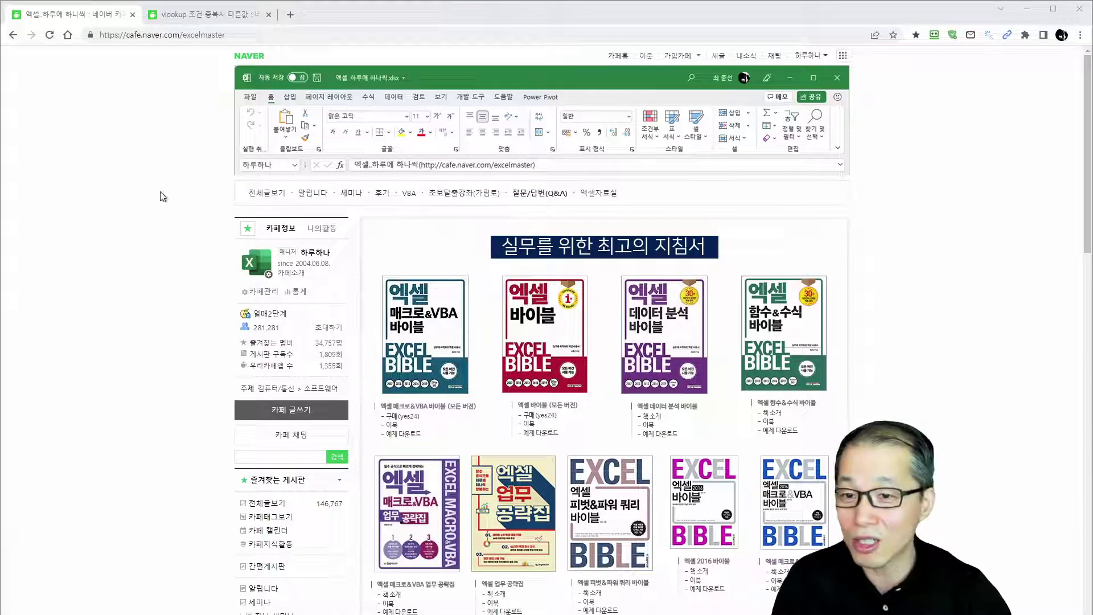
Open the café question "vlookup 조건 중복시 다른값" and view its two sample tables and description.
click(221, 20)
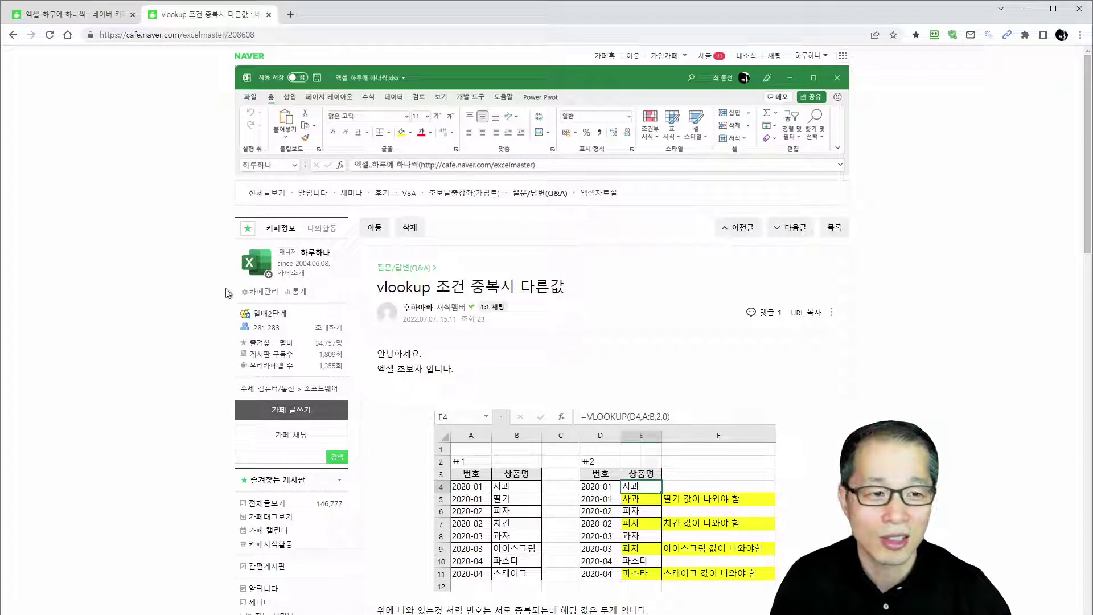
scroll(229, 293, down, 4)
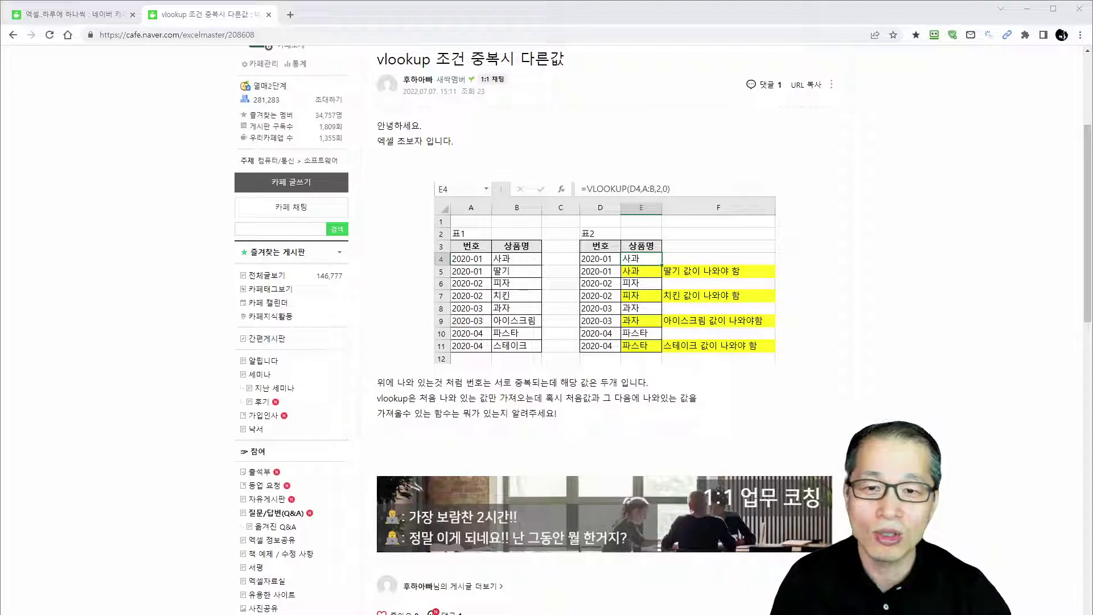
Mark the post's title, sample tables, duplicated results and beginner remark with red pen strokes, and clear all the annotations.
drag(371, 73, 539, 72)
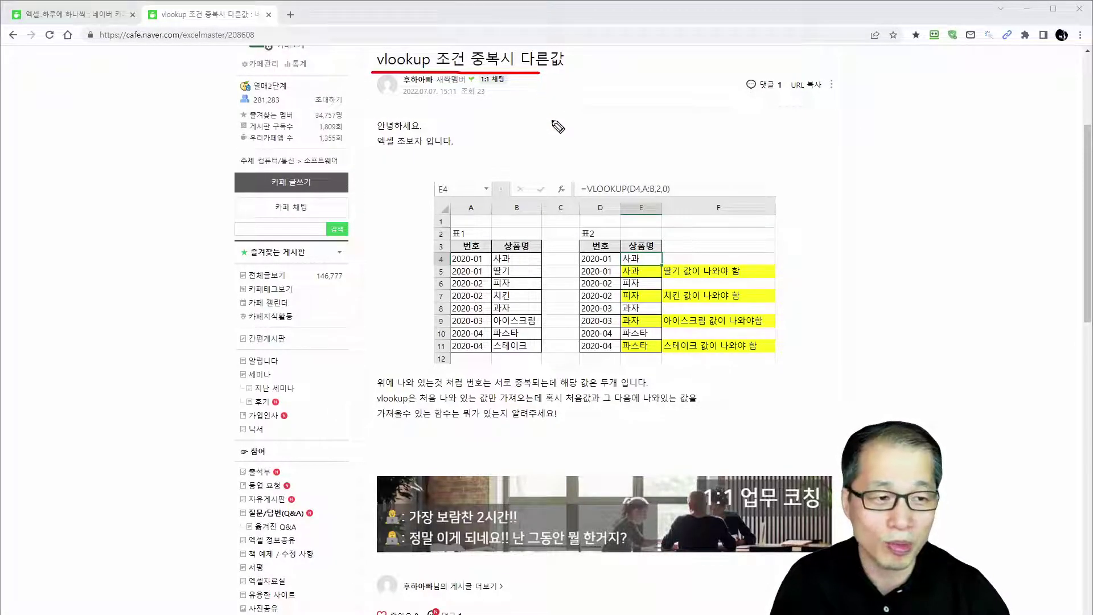
mouse_move(544, 345)
mouse_down()
mouse_move(495, 360)
mouse_move(505, 245)
mouse_move(534, 341)
mouse_up()
drag(576, 257, 588, 353)
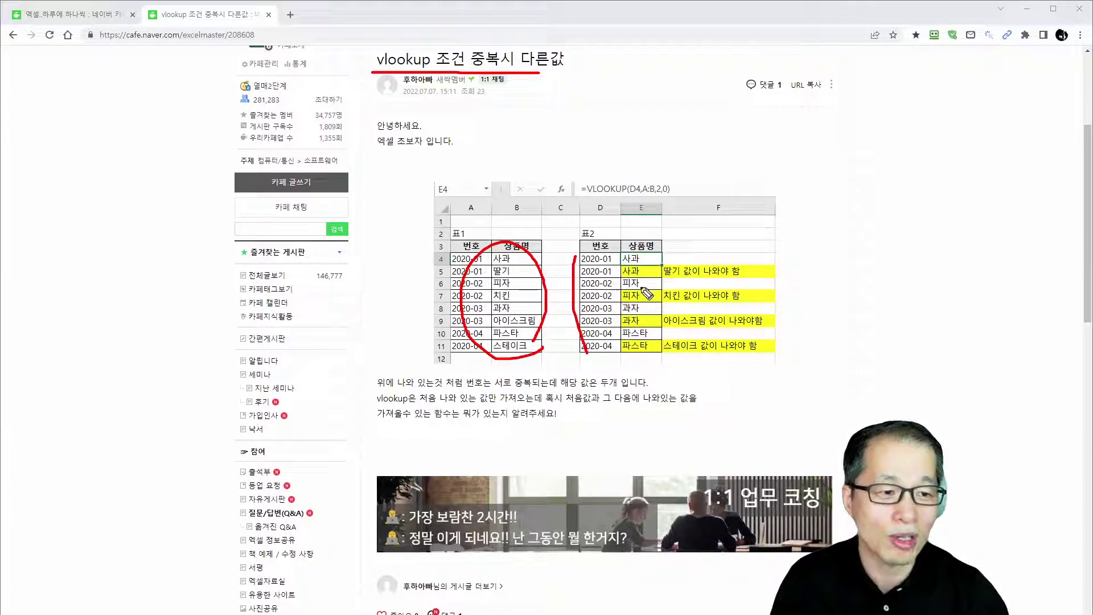
mouse_move(663, 256)
mouse_down()
mouse_move(685, 329)
mouse_move(677, 365)
mouse_up()
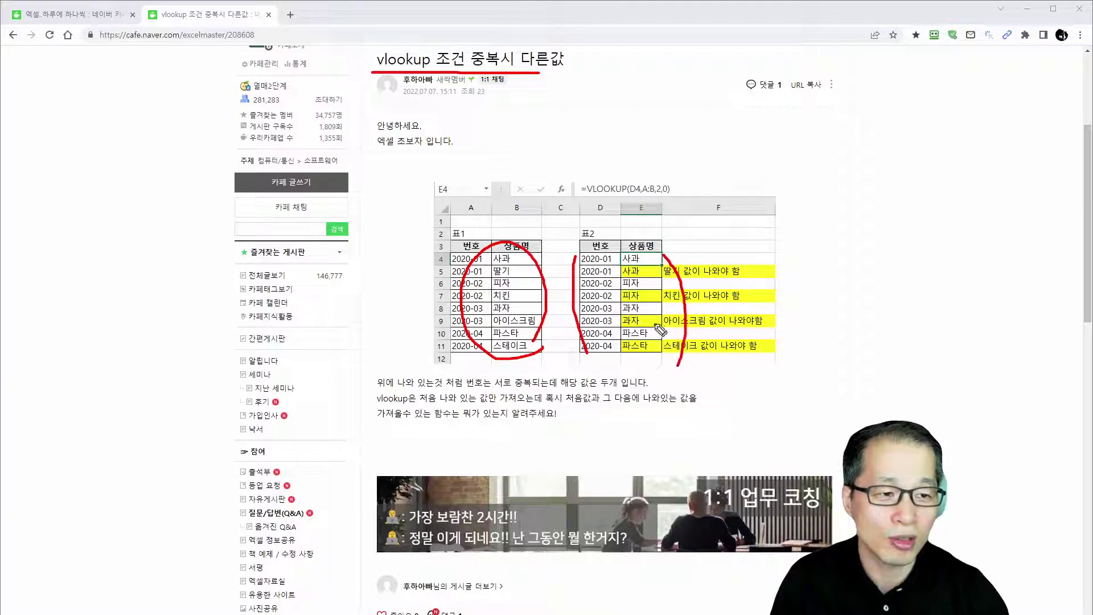
mouse_move(623, 276)
mouse_down()
mouse_move(661, 275)
mouse_move(672, 351)
mouse_up()
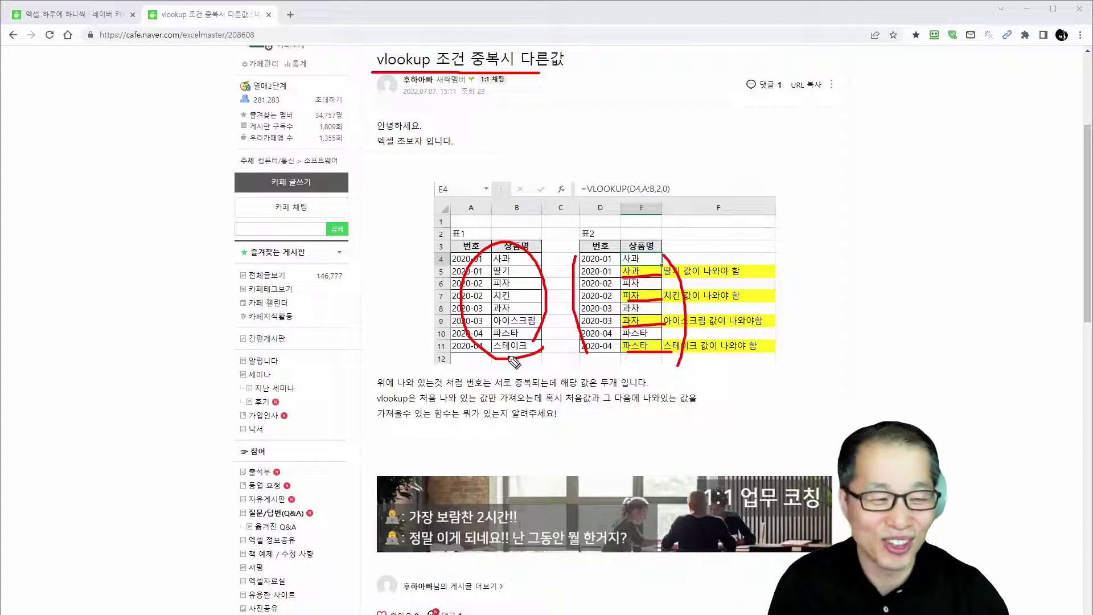
drag(378, 147, 459, 143)
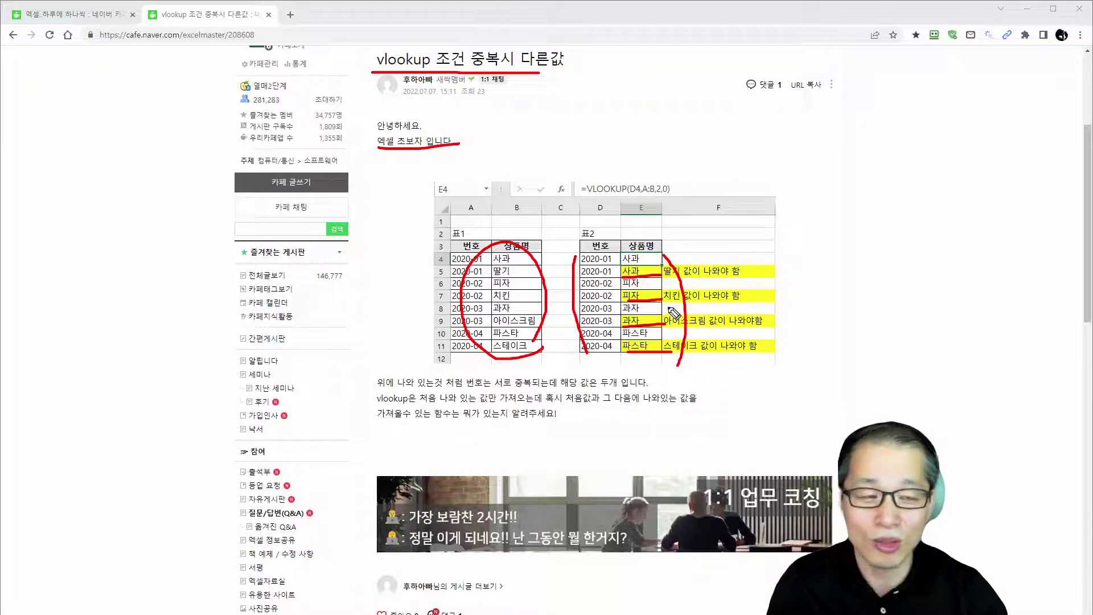
mouse_move(349, 393)
mouse_down()
mouse_move(370, 344)
mouse_move(424, 325)
mouse_up()
mouse_move(404, 312)
mouse_down()
mouse_move(425, 323)
mouse_move(421, 339)
mouse_up()
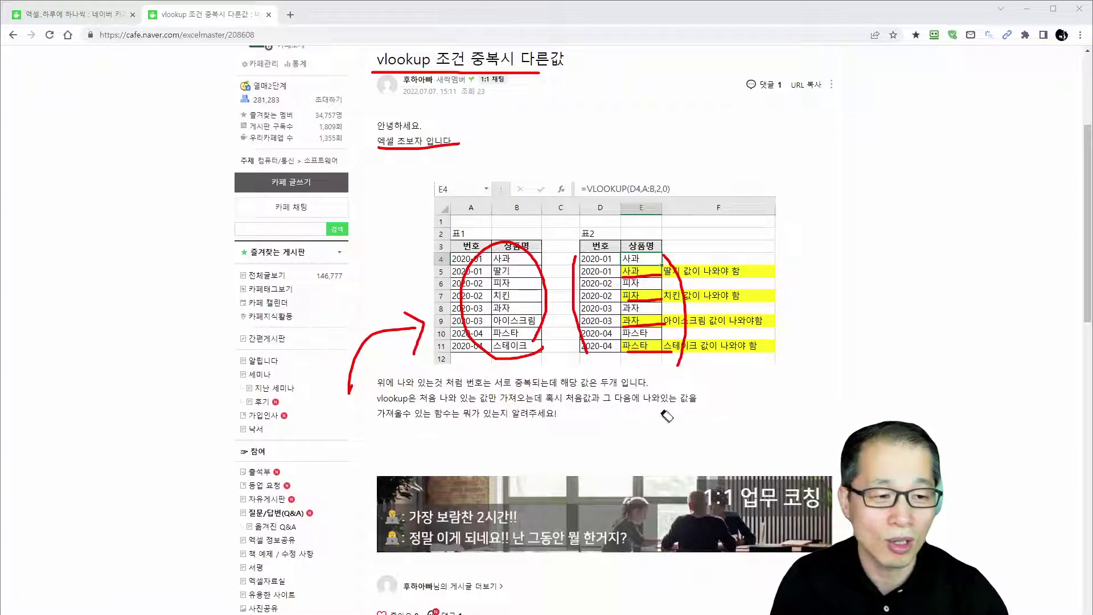
key(Escape)
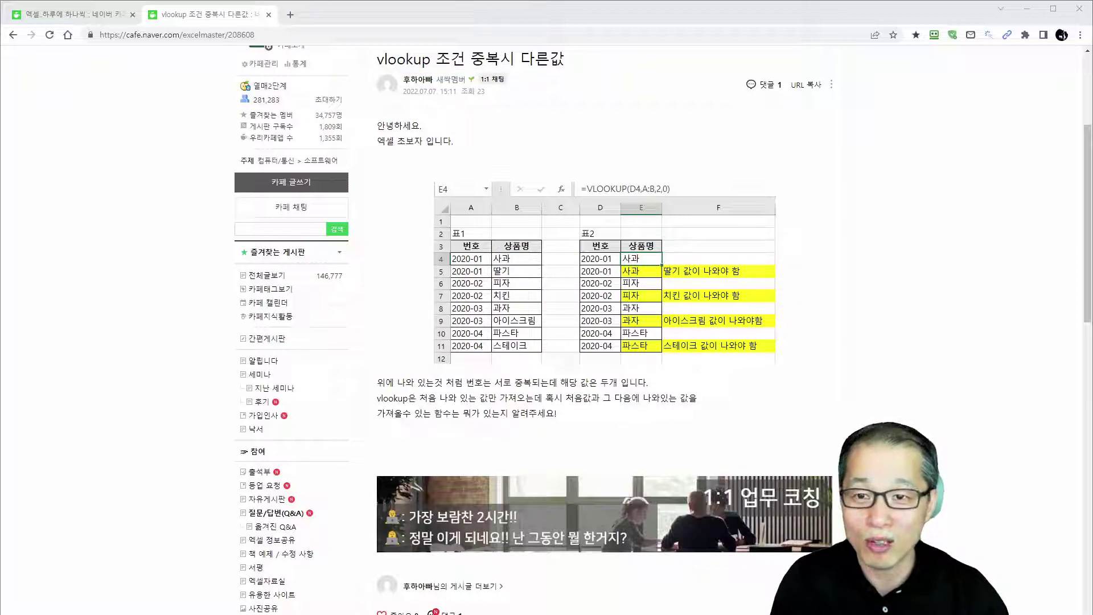
Switch to the Excel workbook 조건에 맞는 순서대로.xlsx and examine 표1 and the VLOOKUP formula in cell E4.
key(alt+Tab)
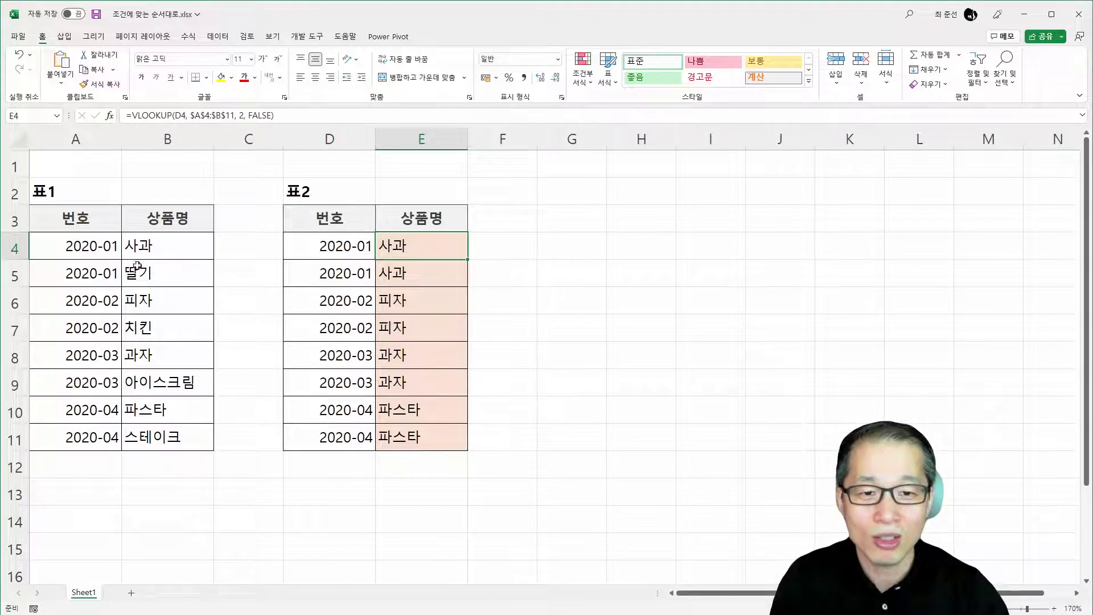
click(102, 250)
drag(101, 250, 171, 439)
click(332, 246)
click(431, 245)
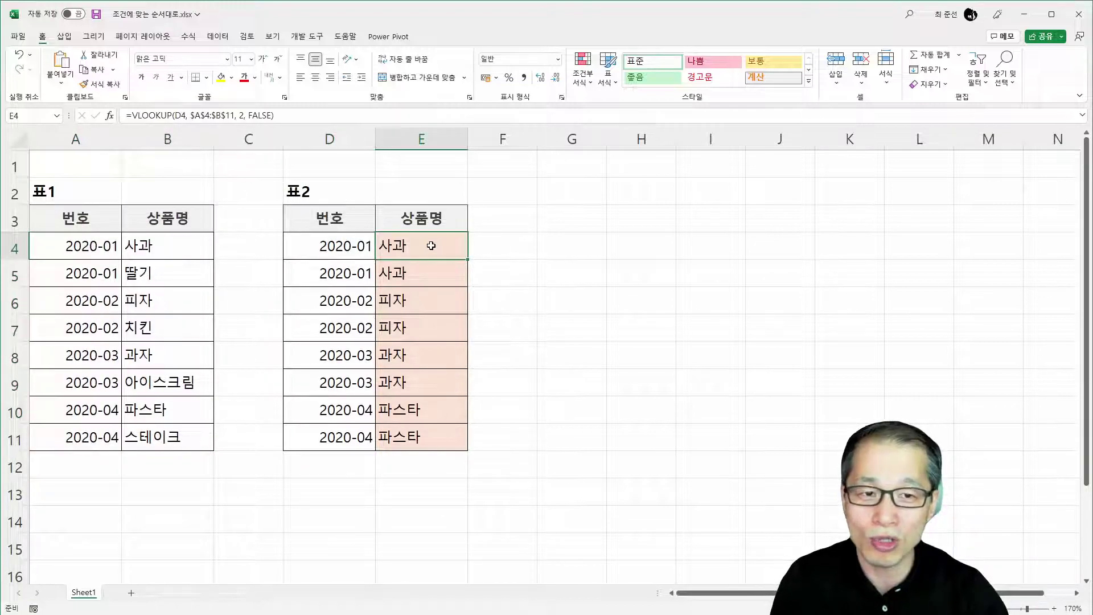
double_click(431, 245)
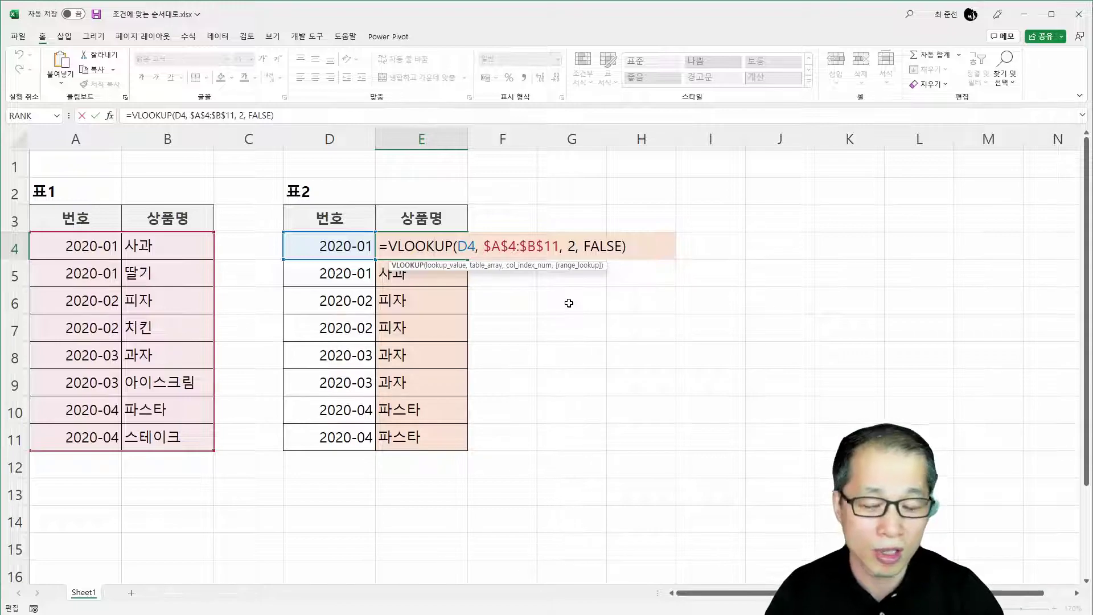
key(ctrl+Return)
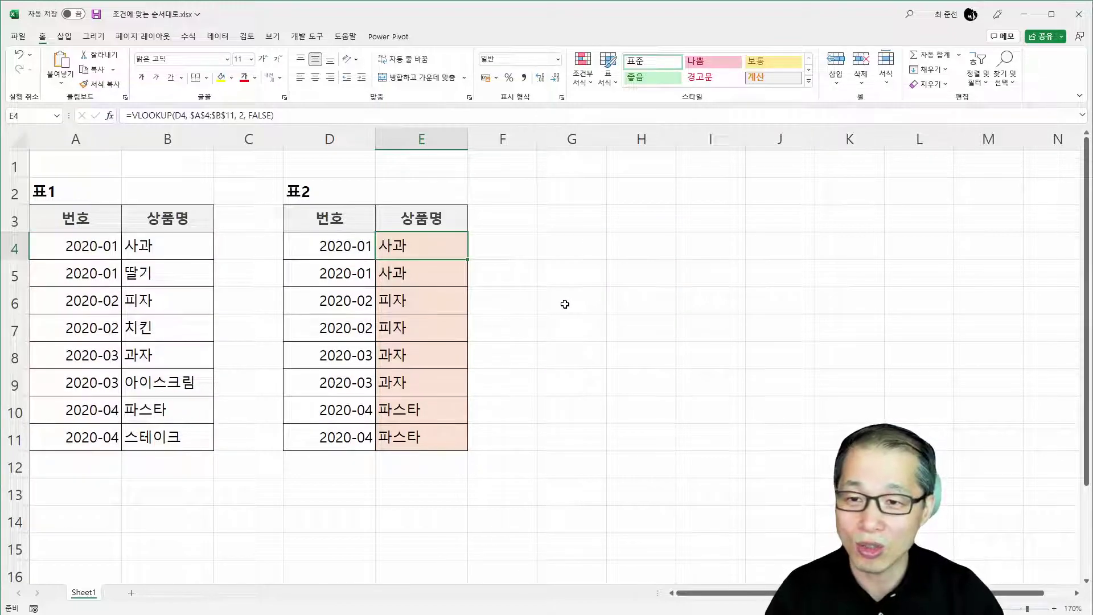
Extend the 상품명 column of 표2 into a slightly wider column F and clear the formulas in F4:F11.
mouse_move(436, 223)
mouse_down()
mouse_move(439, 437)
mouse_move(536, 451)
mouse_up()
drag(536, 135, 568, 139)
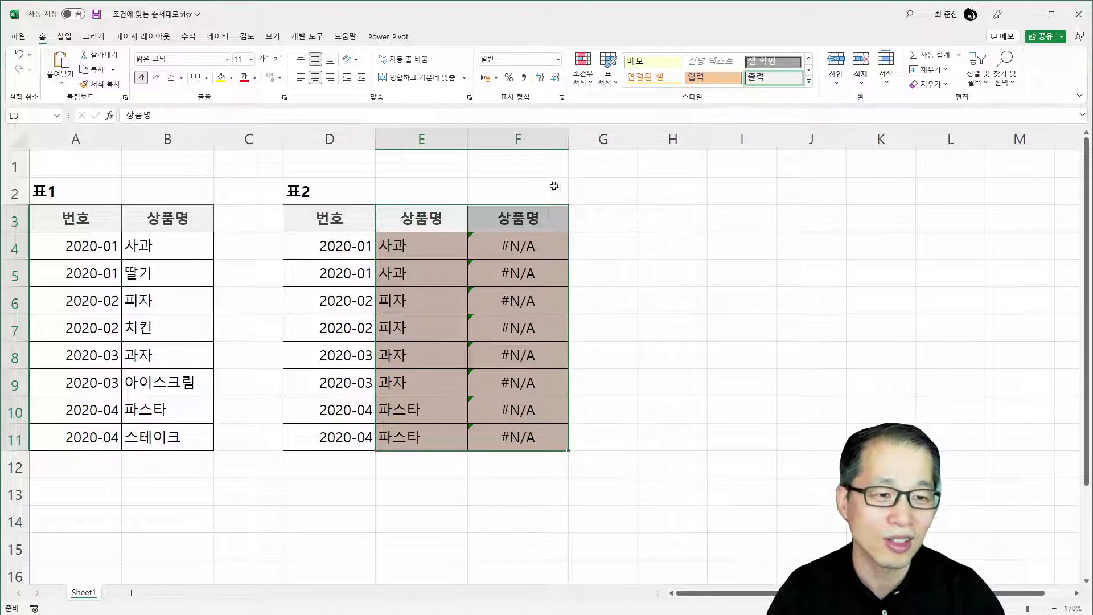
drag(527, 255, 529, 436)
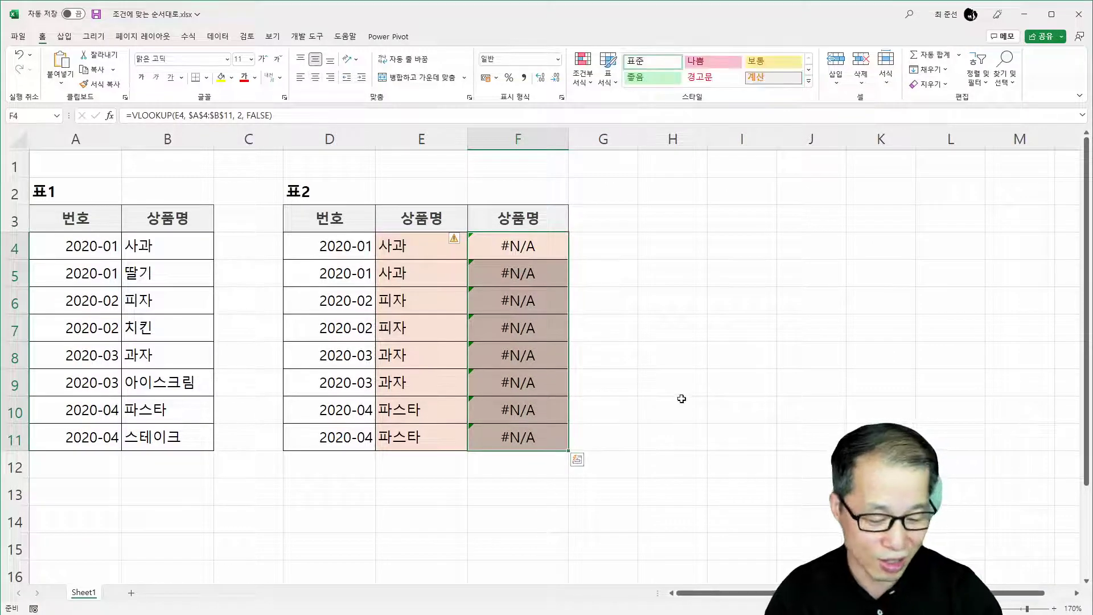
key(Delete)
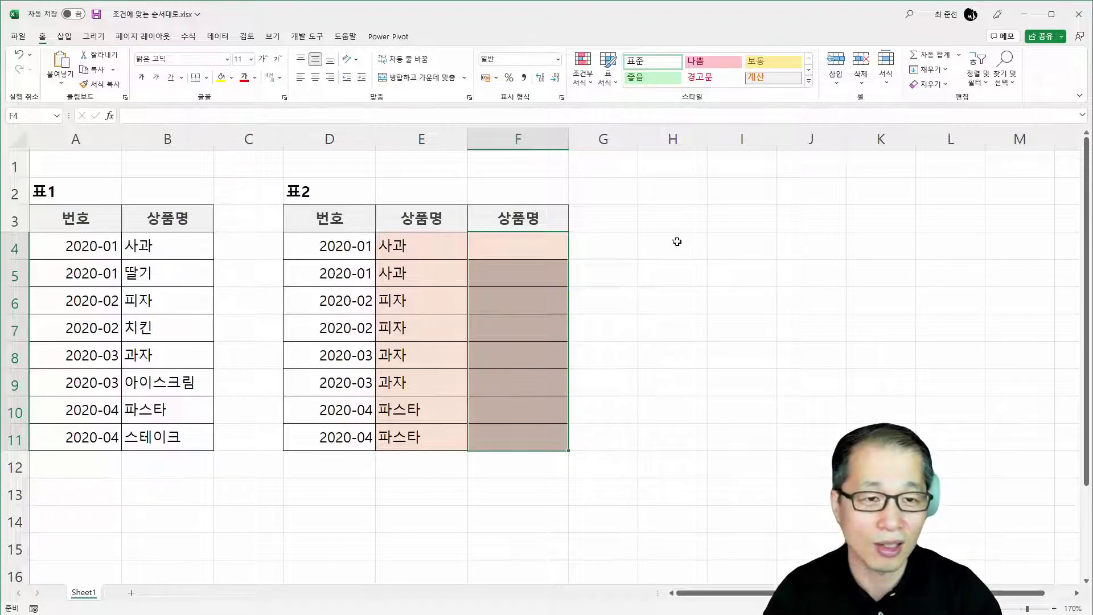
Enter =ROW(B4:B11) in cell F4 to list the row numbers of the 표1 products.
click(557, 249)
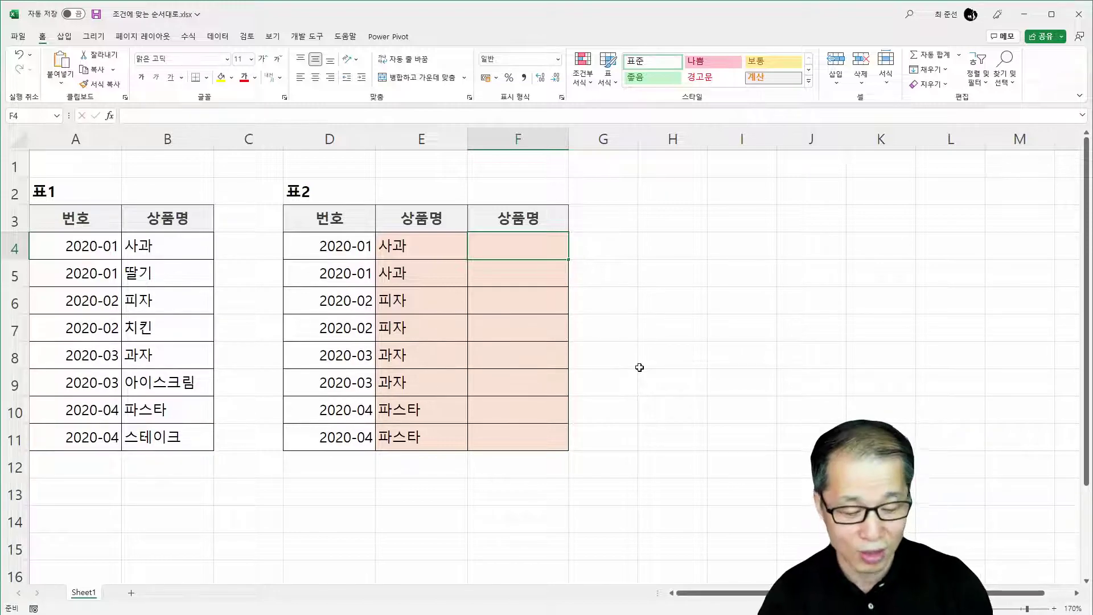
text(=)
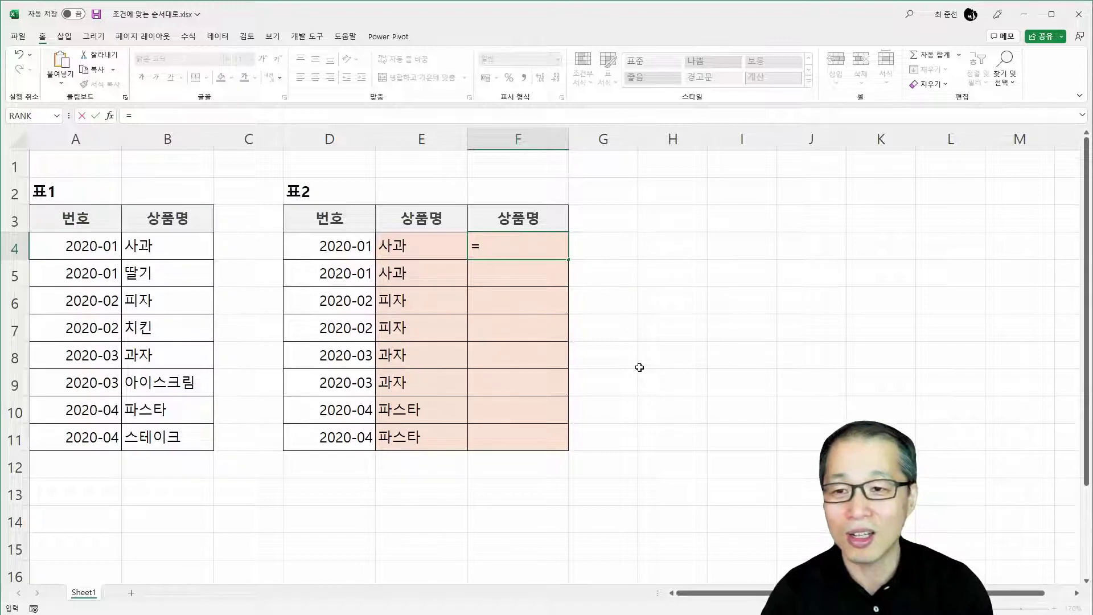
text(ROW)
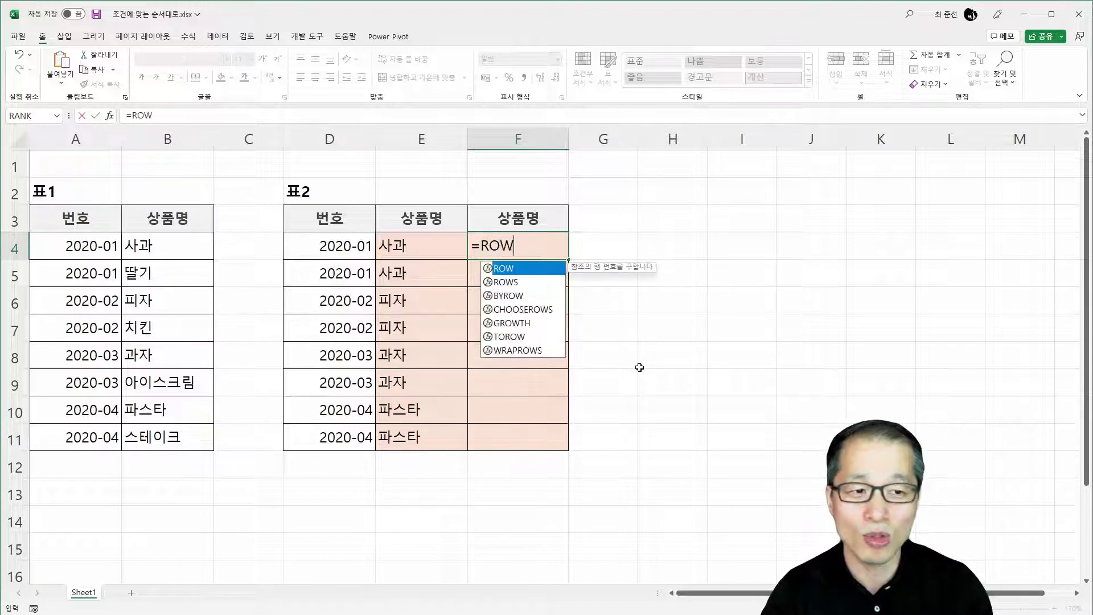
text(()
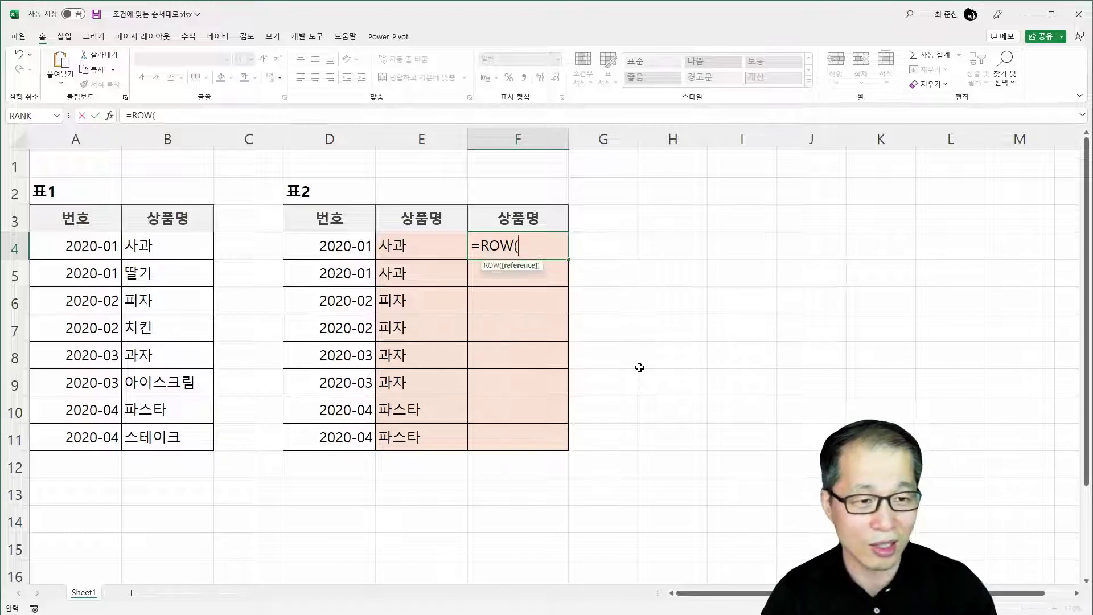
click(164, 247)
drag(164, 247, 161, 435)
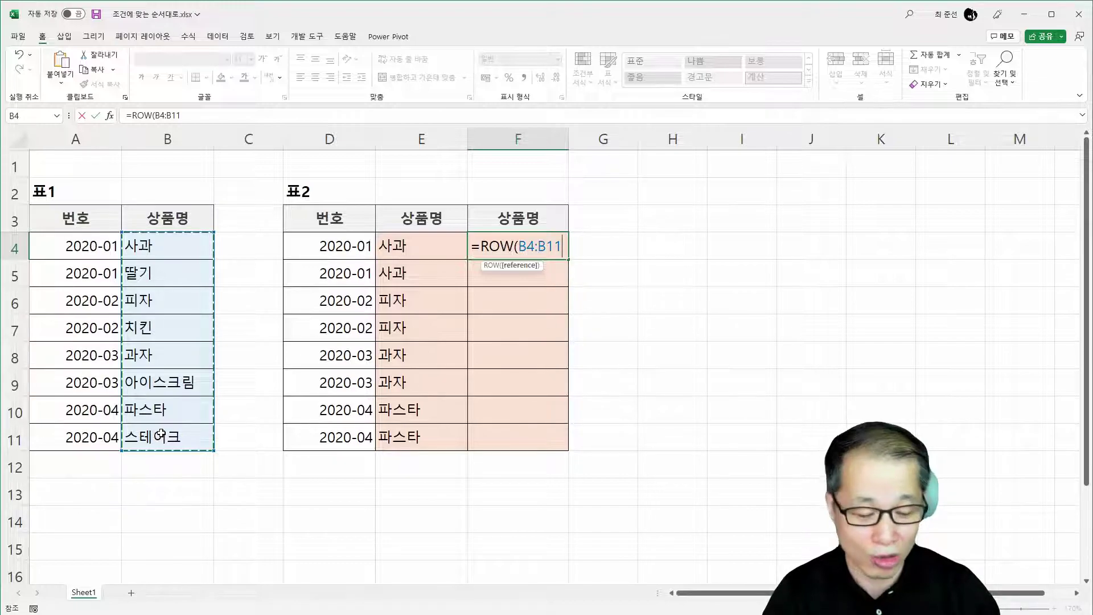
text())
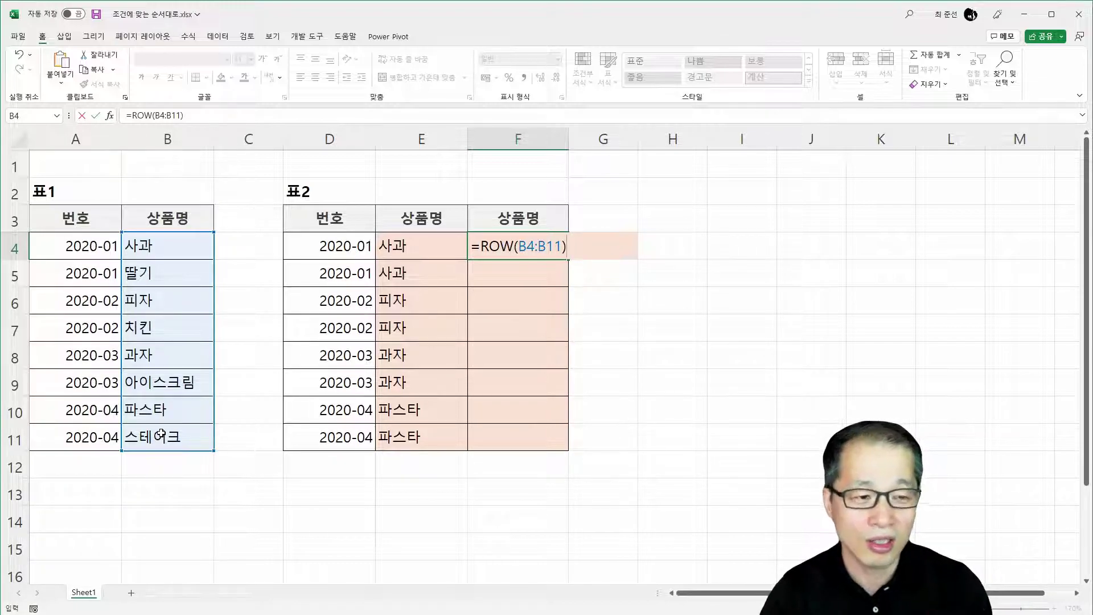
key(Return)
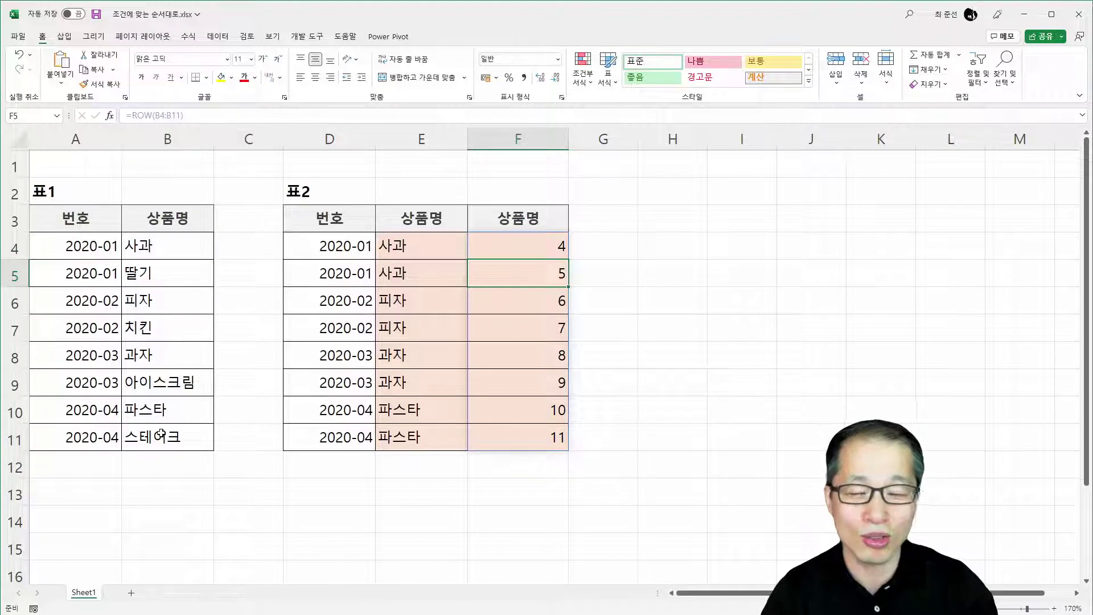
Extend the F4 formula to =ROW(B4:B11)/(A4:A11=D4) so the row numbers are divided by the 번호 match.
click(535, 244)
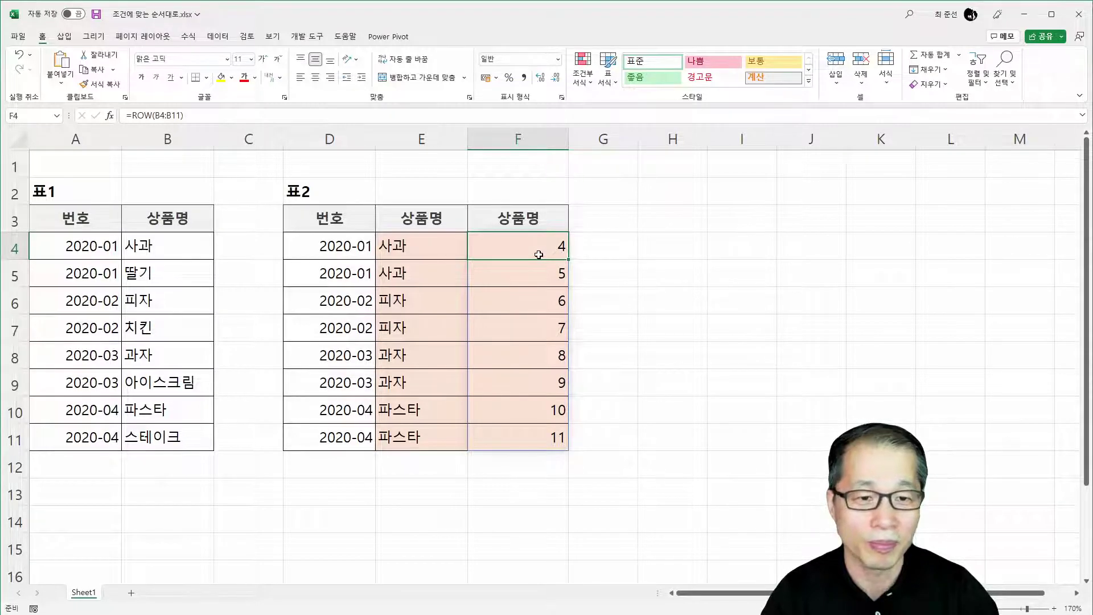
double_click(538, 255)
text(/RP)
key(BackSpace)
key(BackSpace)
text(()
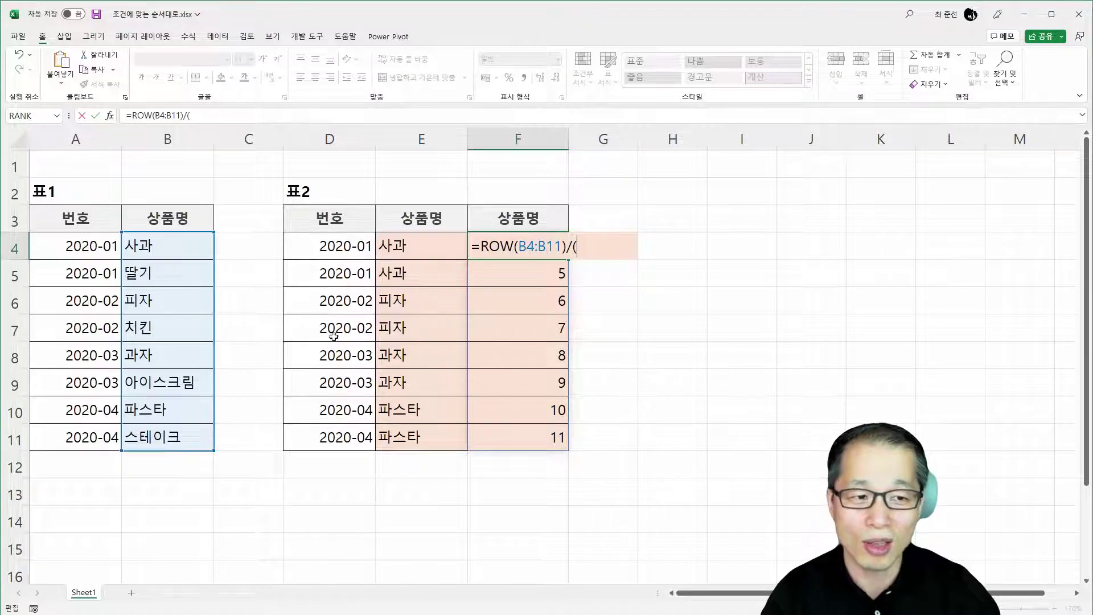
drag(85, 250, 114, 447)
text(=)
click(348, 239)
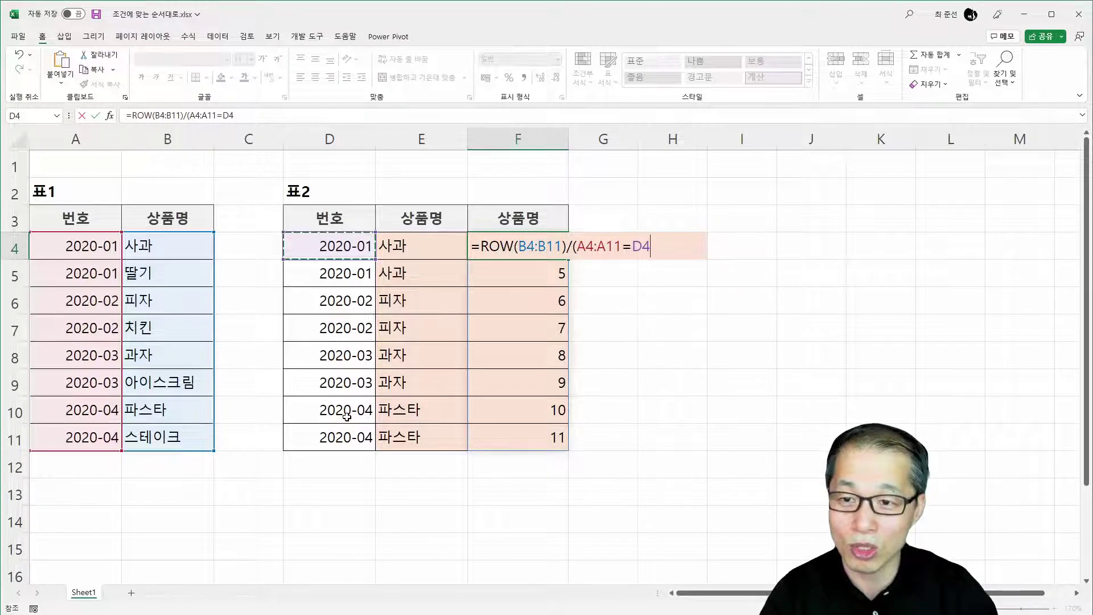
text())
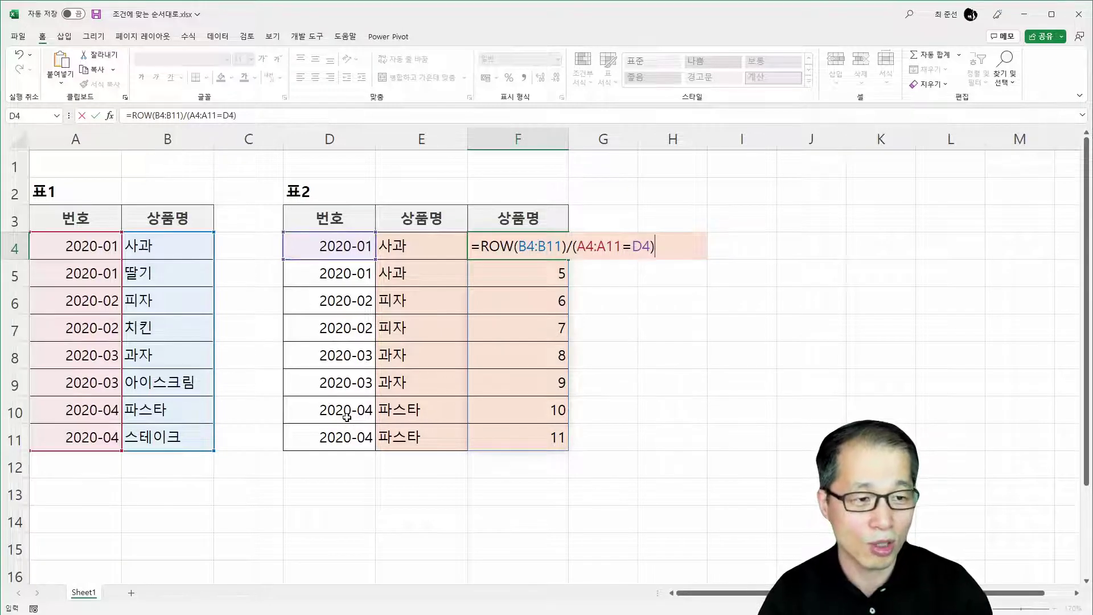
key(Return)
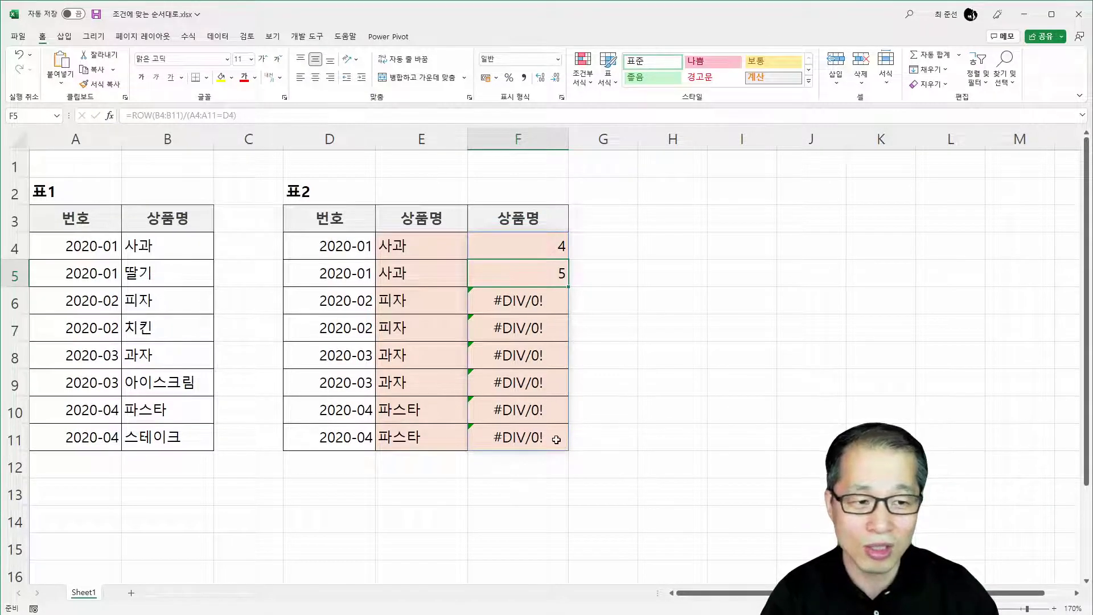
Wrap the F4 formula in an AGGREGATE function, starting it before ROW(B4:B11).
double_click(535, 245)
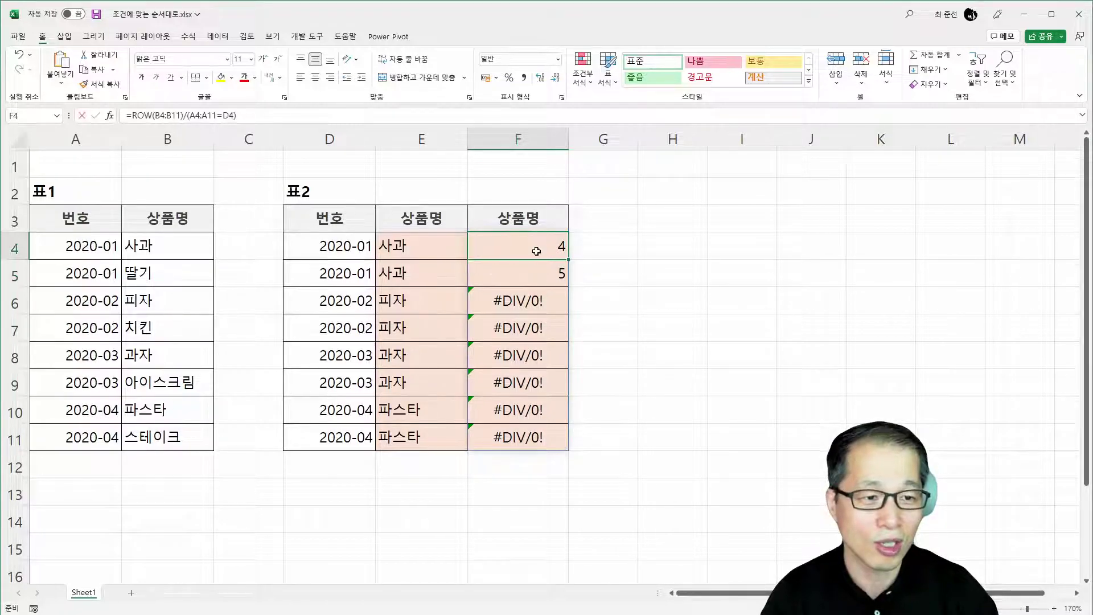
click(479, 246)
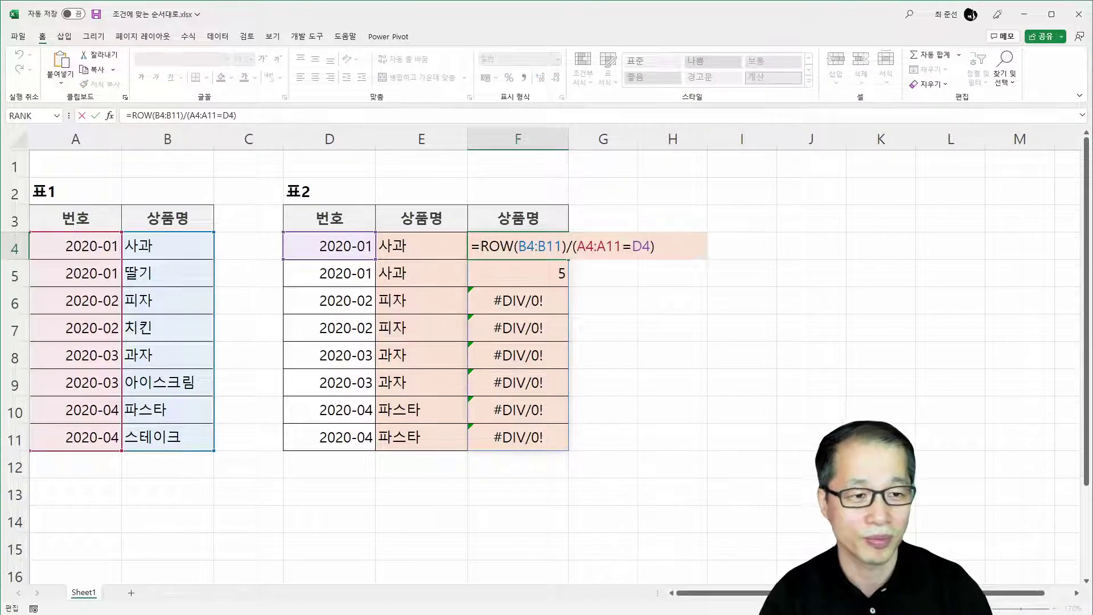
text(AGGREAGE()
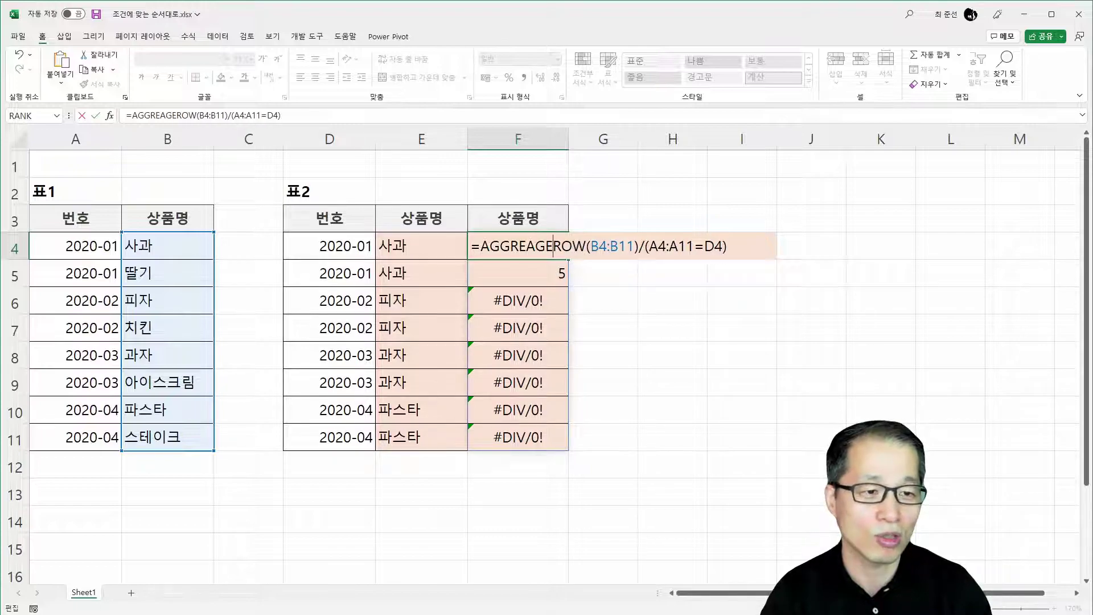
key(BackSpace)
key(BackSpace)
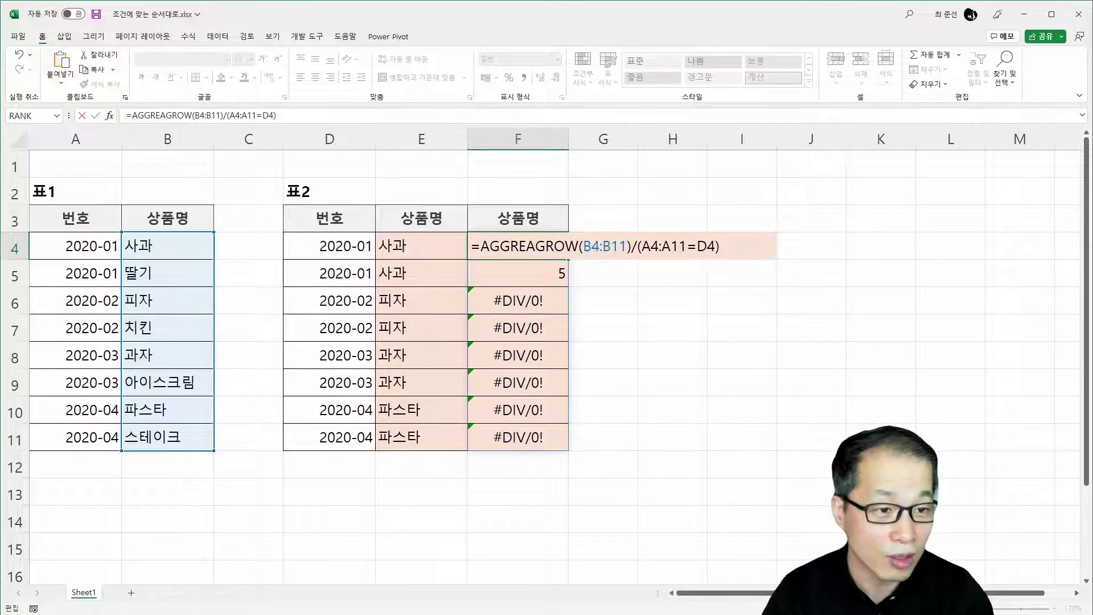
key(BackSpace)
key(BackSpace)
text(GATE()
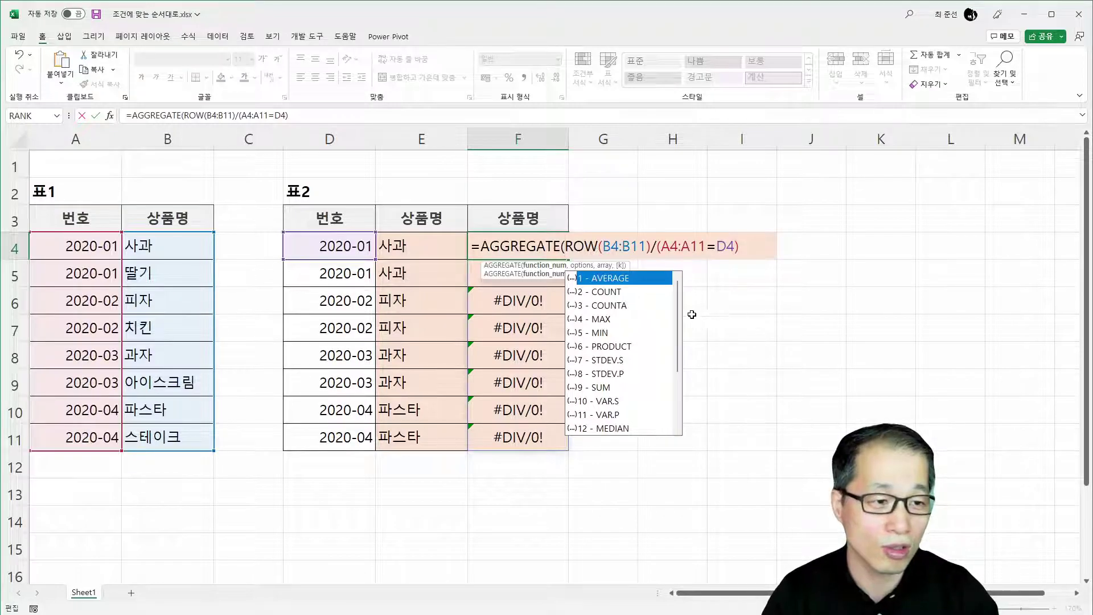
Set AGGREGATE's function number to 15 (SMALL) and option to 6 (오류 값 무시), keeping the ROW division expression as the array argument.
drag(679, 314, 680, 370)
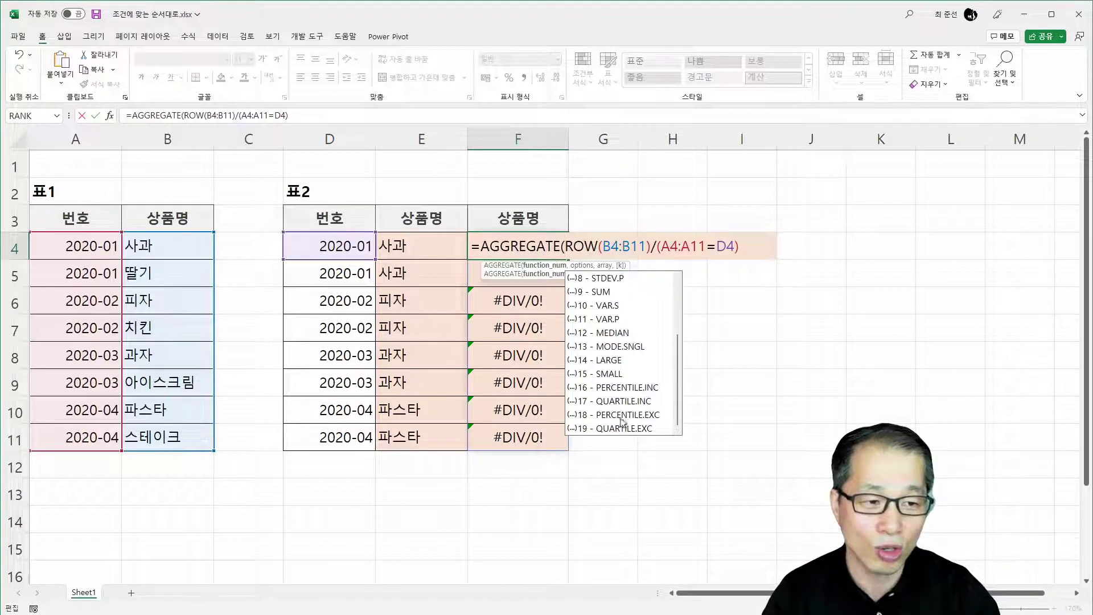
click(623, 374)
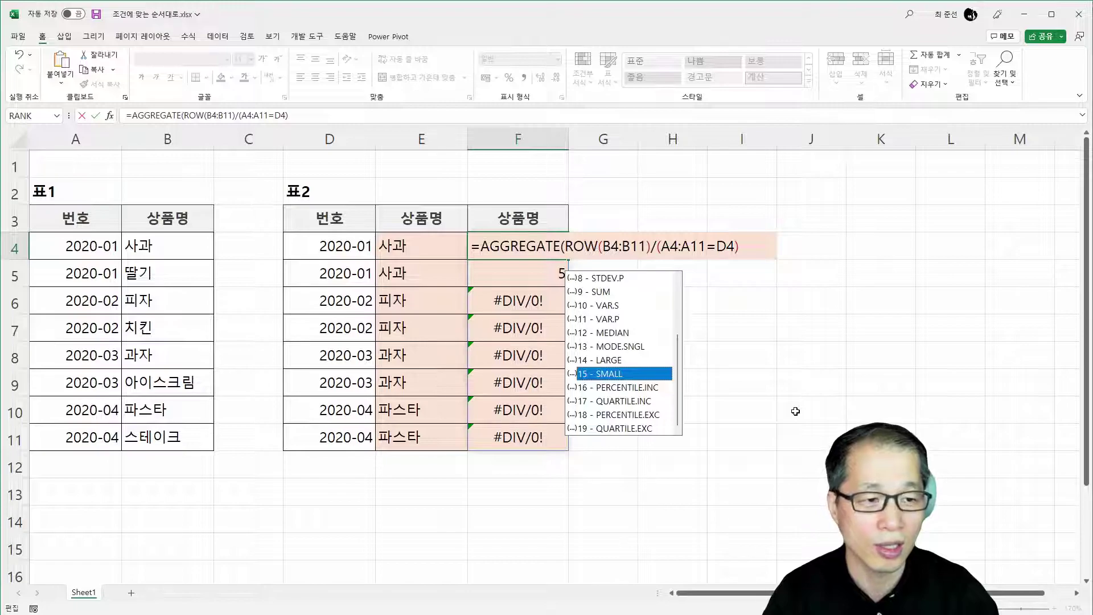
key(Tab)
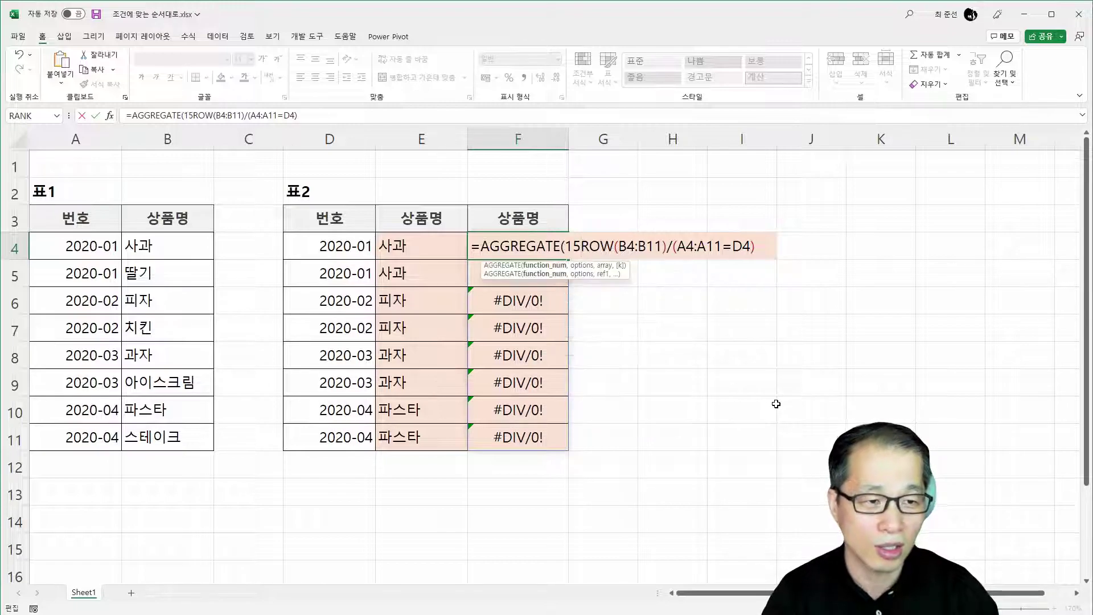
text(,)
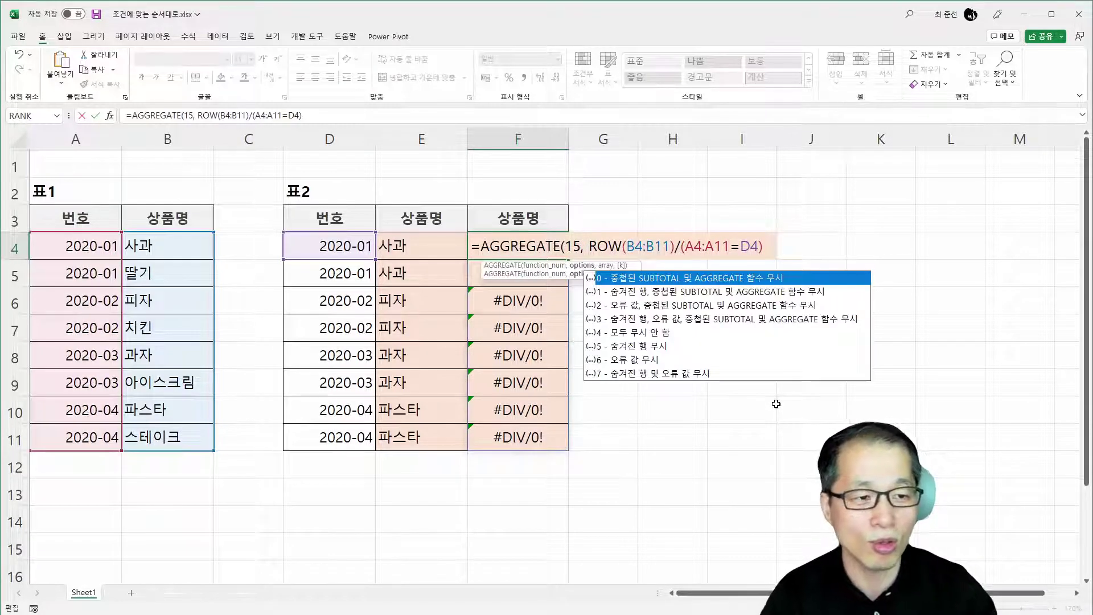
click(655, 361)
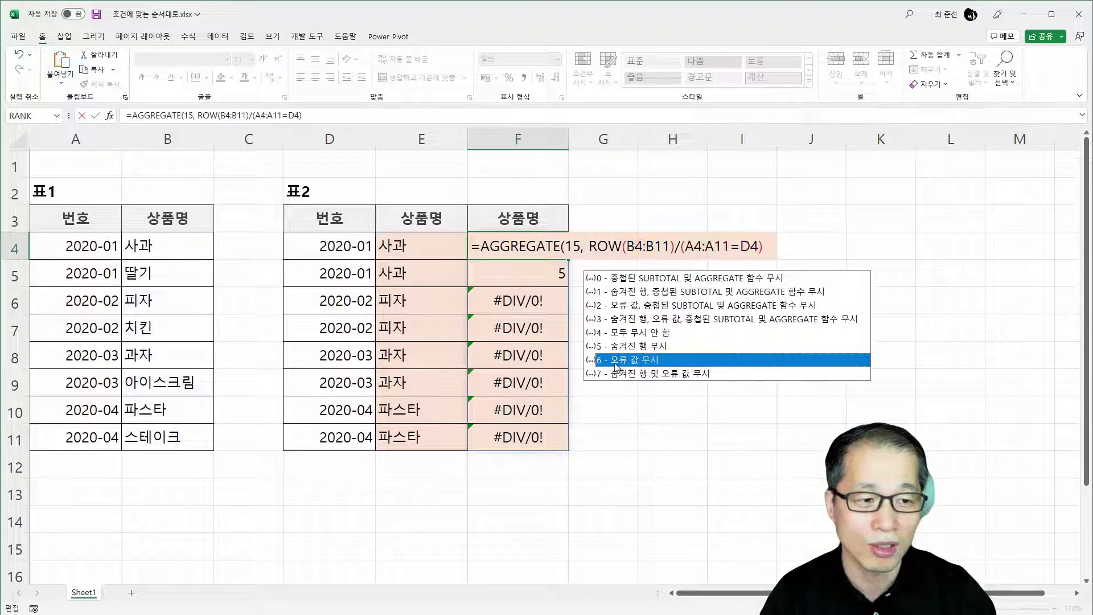
key(Tab)
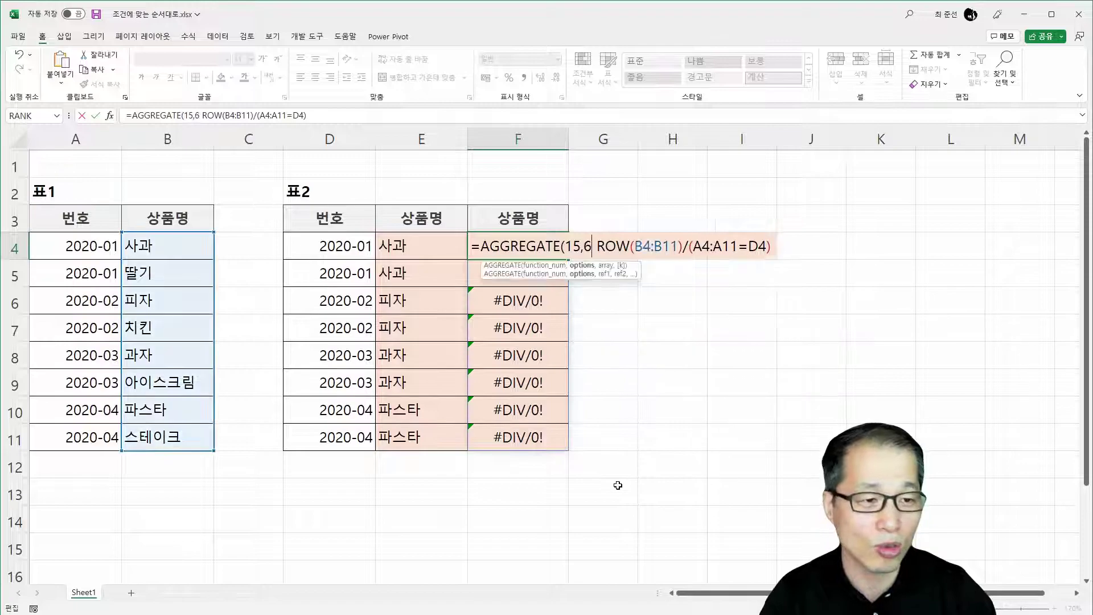
key(Left)
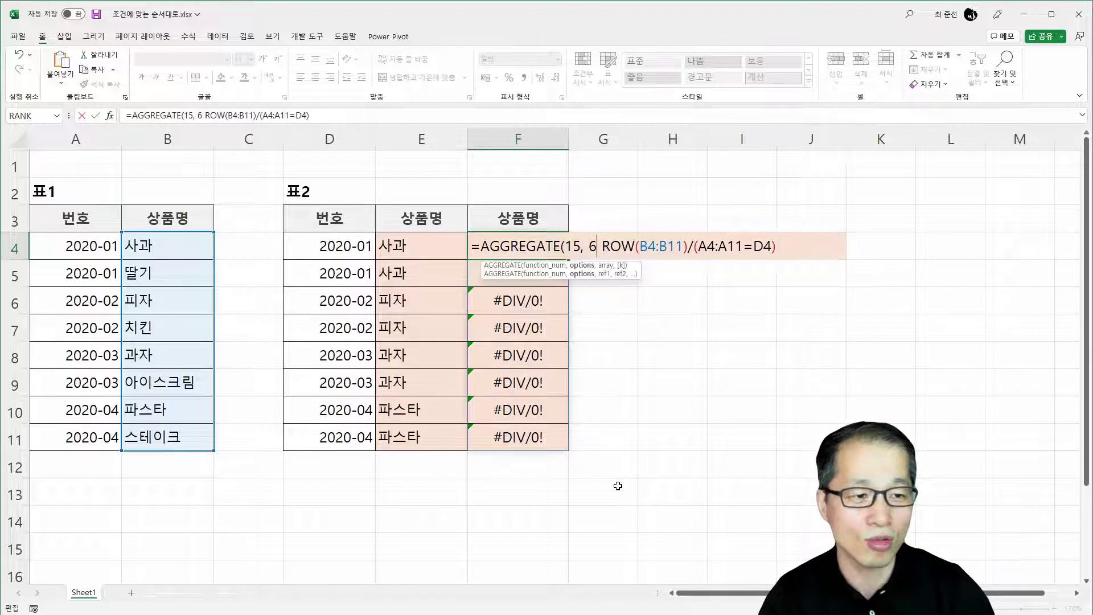
key(Right)
text(,)
key(Right)
key(Right)
key(Right)
key(Right)
key(Right)
key(Right)
key(Right)
key(Right)
key(Right)
key(Right)
key(Right)
key(Right)
key(Right)
key(Right)
key(Right)
key(Right)
key(Right)
key(Right)
key(Right)
key(Right)
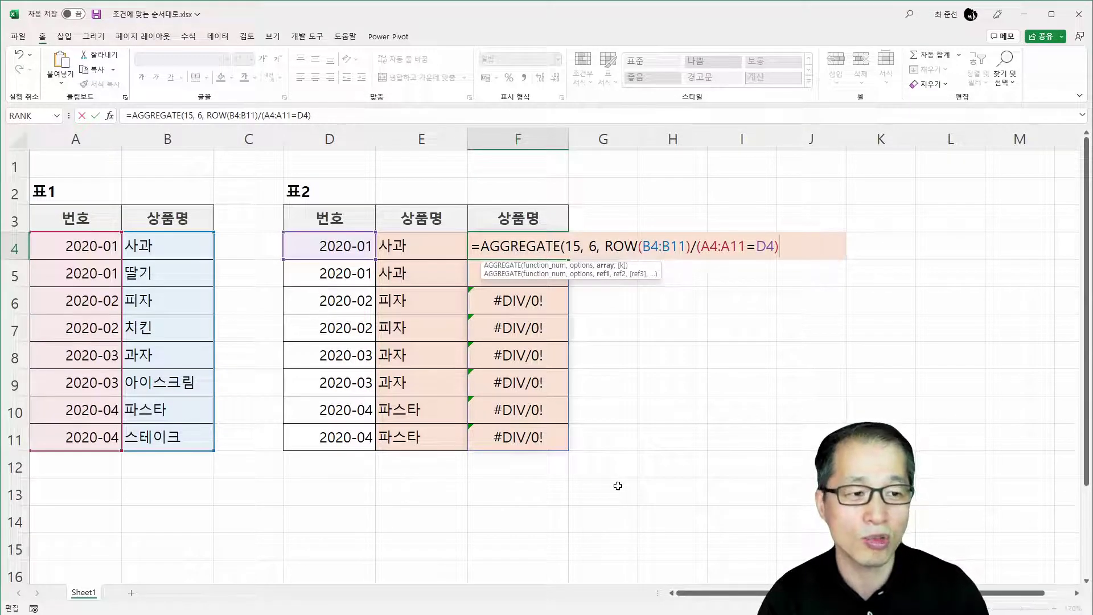
text(,)
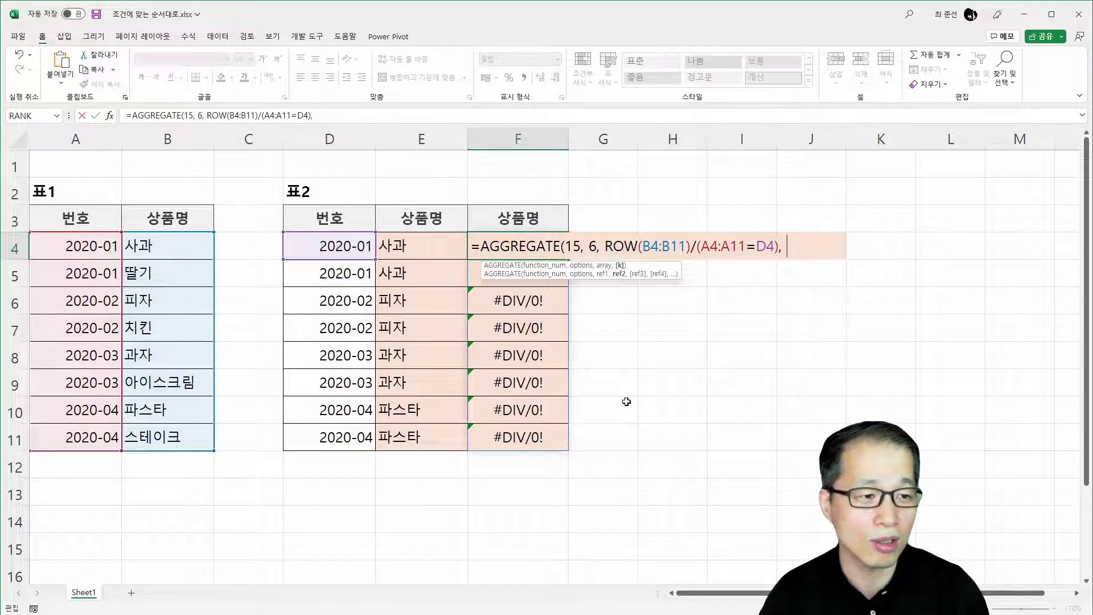
Try ROW(A1) as the k argument of the AGGREGATE formula in F4 and remove it again.
text(ROW(A)
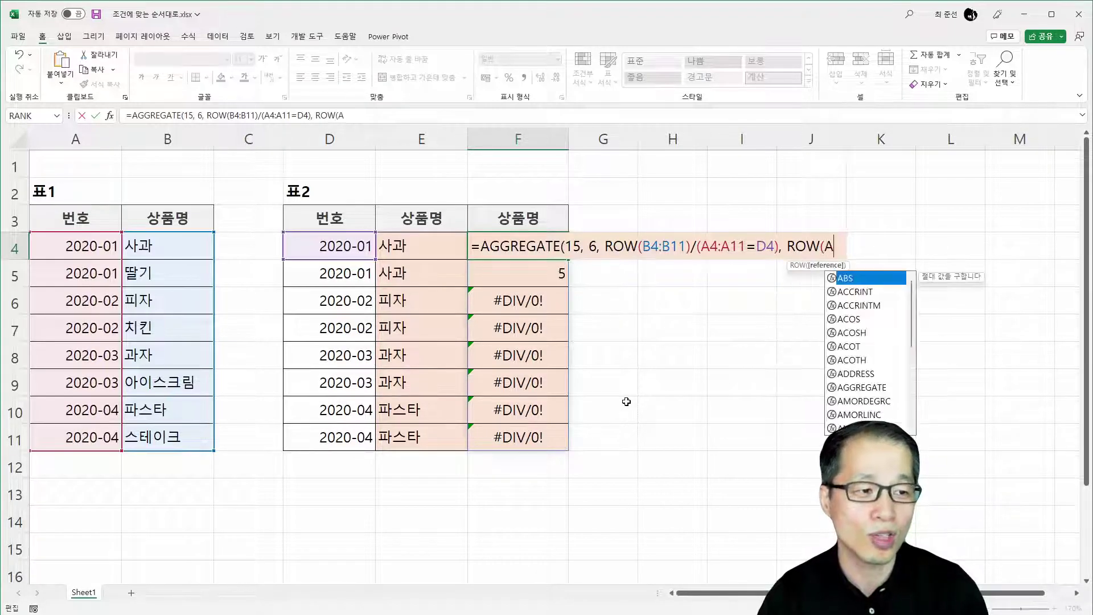
text(1))
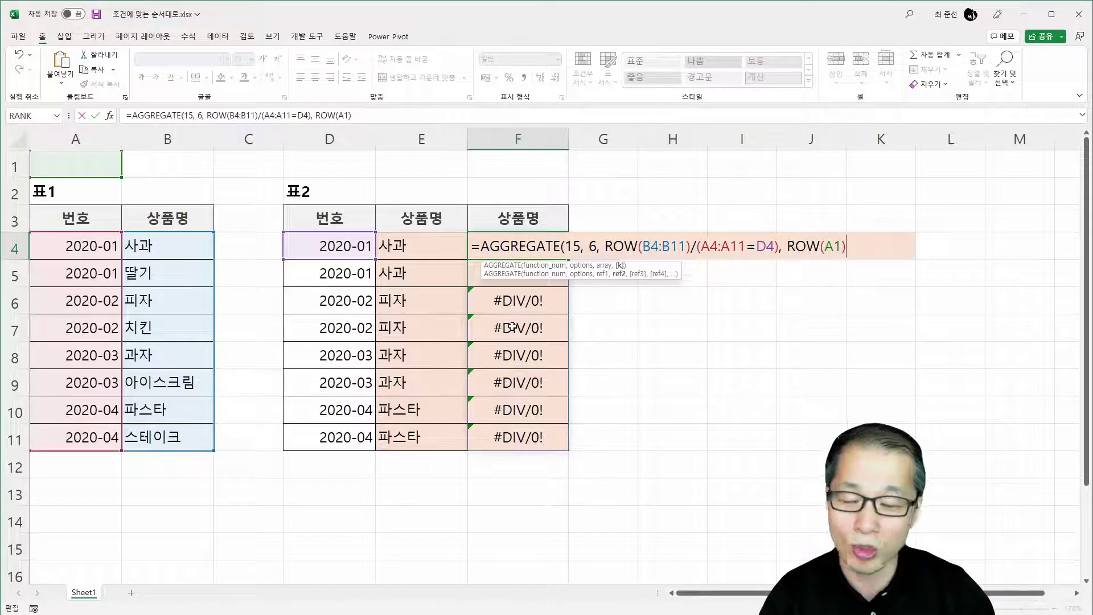
drag(786, 246, 880, 244)
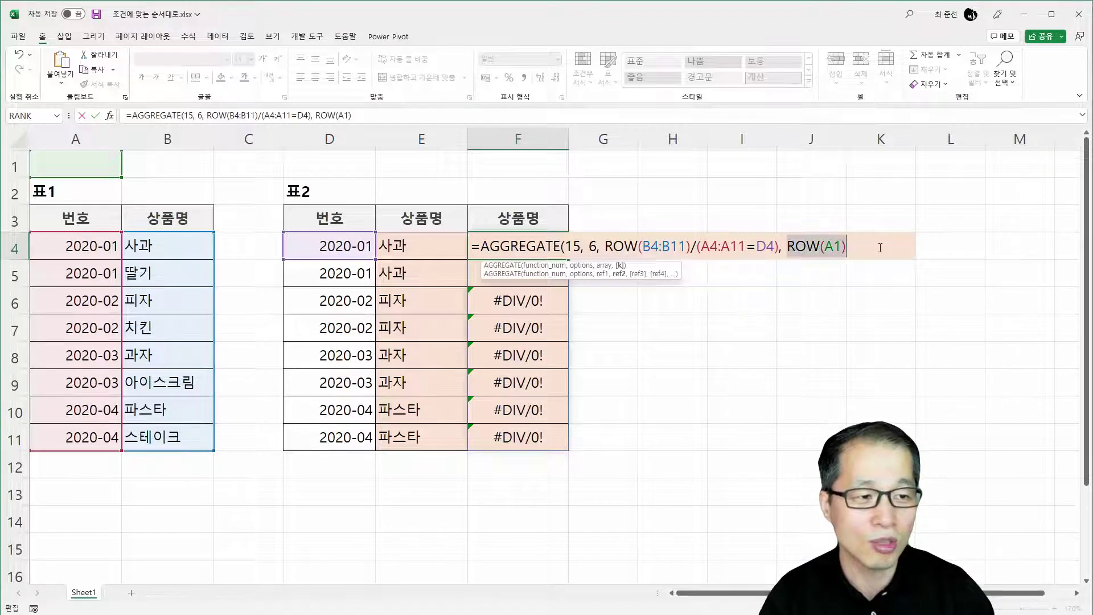
click(876, 246)
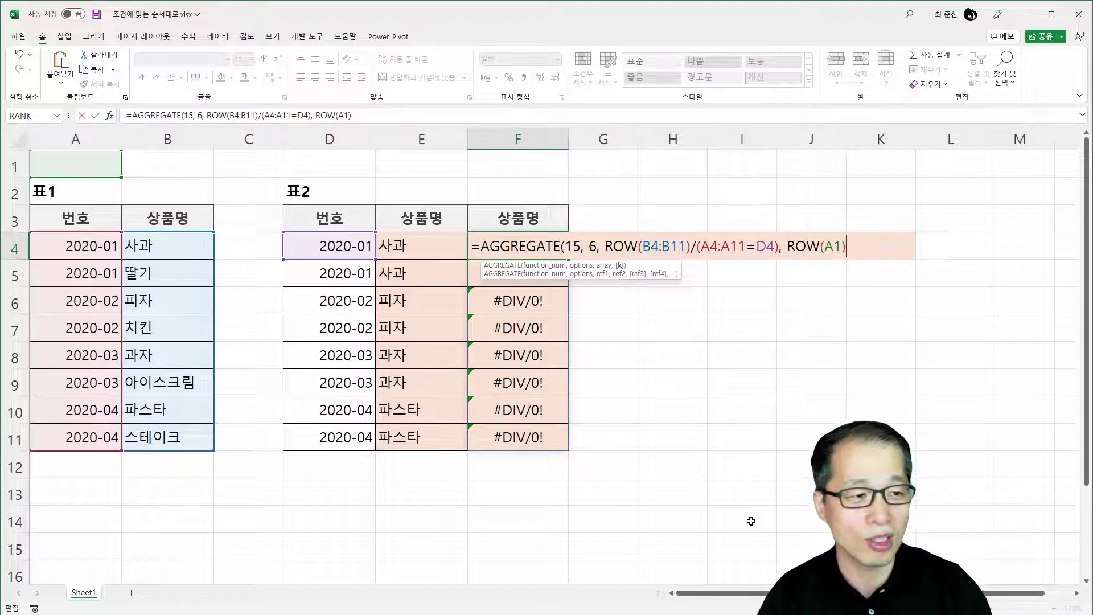
key(BackSpace)
key(BackSpace)
key(BackSpace)
key(BackSpace)
key(BackSpace)
key(BackSpace)
key(BackSpace)
Enter COUNTIF(D4:D4, D4) as the k argument of the AGGREGATE formula in F4.
text(COUNTIF()
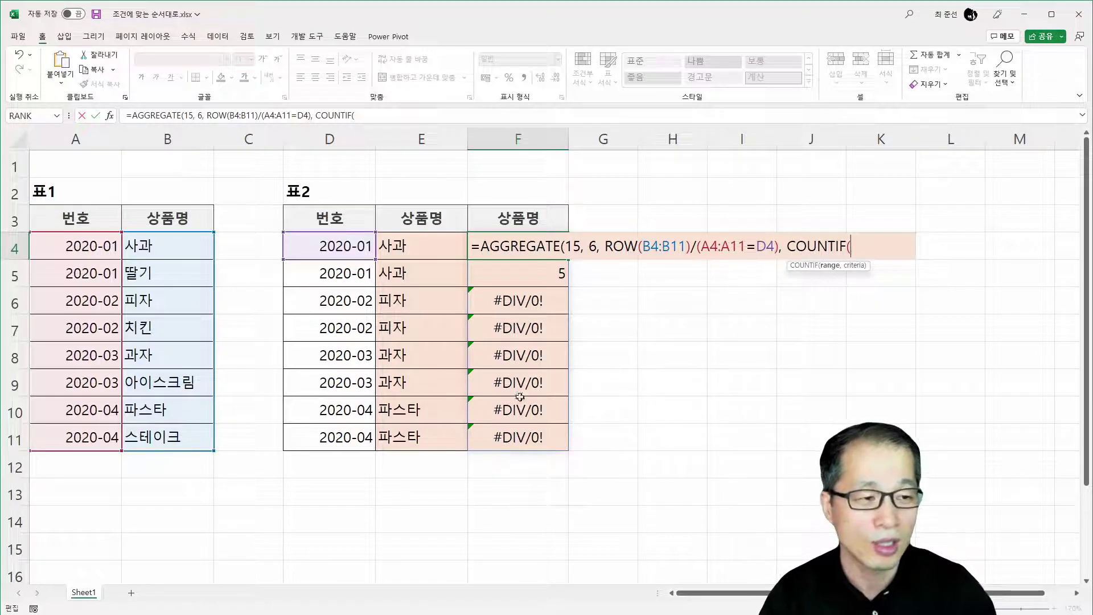
click(344, 252)
key(F8)
text(, )
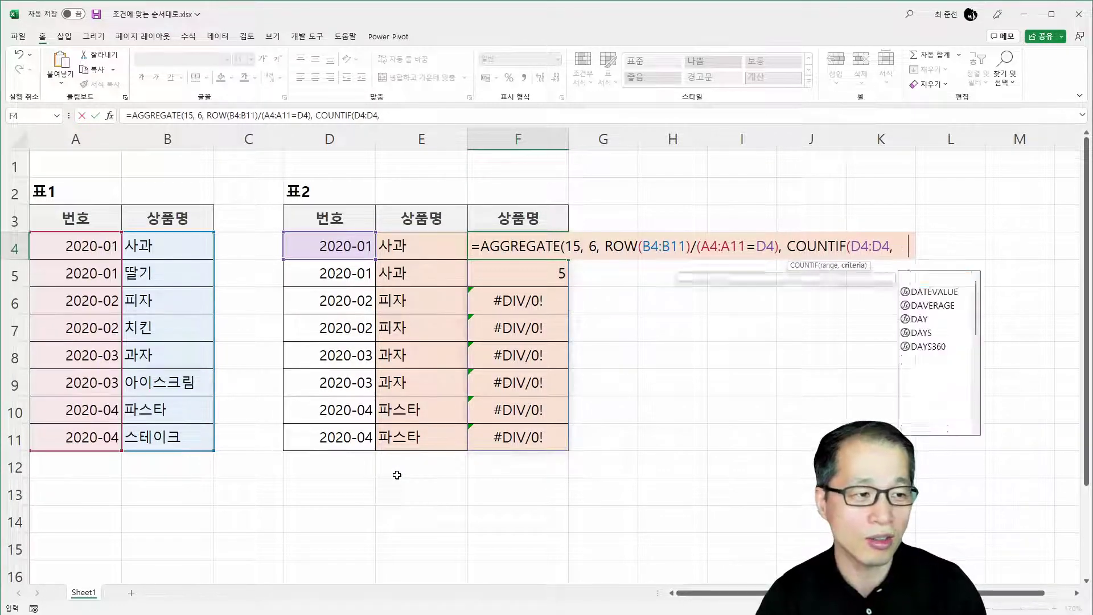
text(D4))
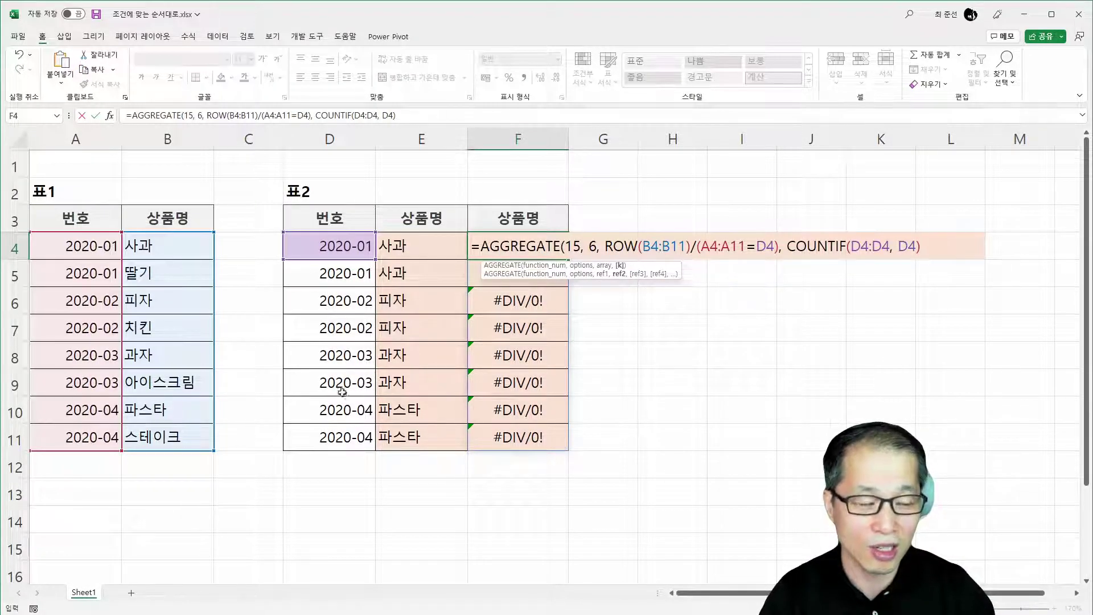
Make the references $B$4:$B$11, $A$4:$A$11 and the COUNTIF range's start $D$4 absolute, and complete the F4 formula.
click(863, 247)
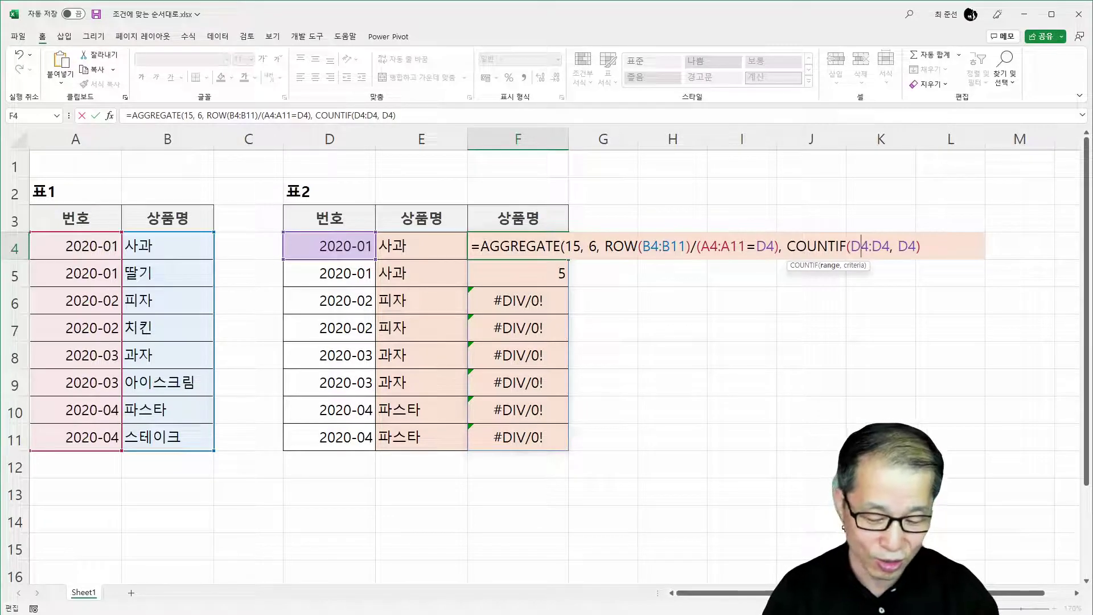
key(F4)
drag(644, 247, 776, 249)
key(F4)
key(F4)
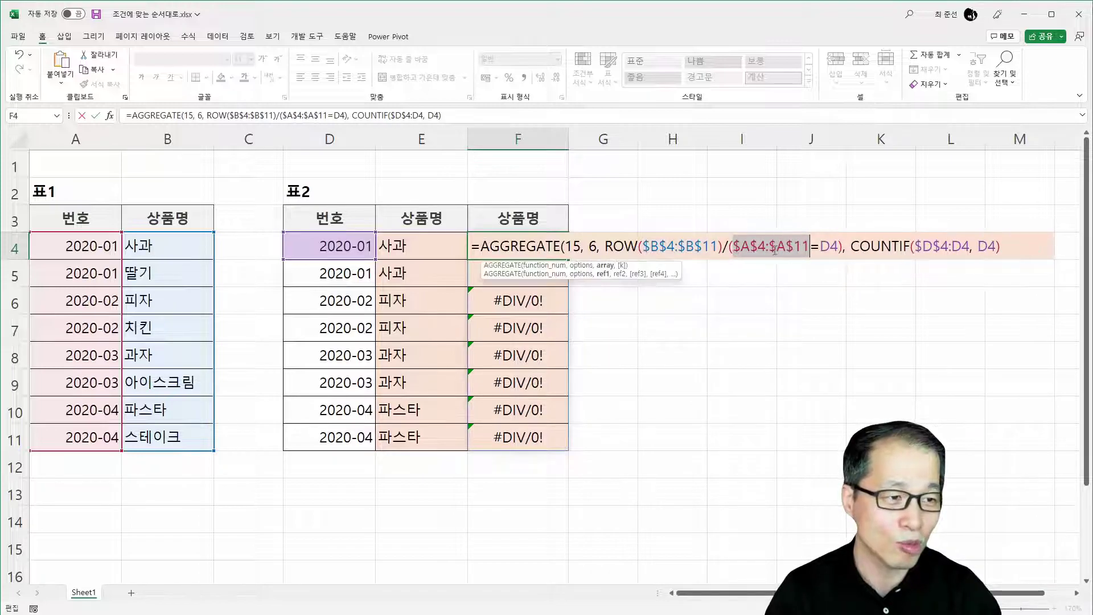
click(1016, 246)
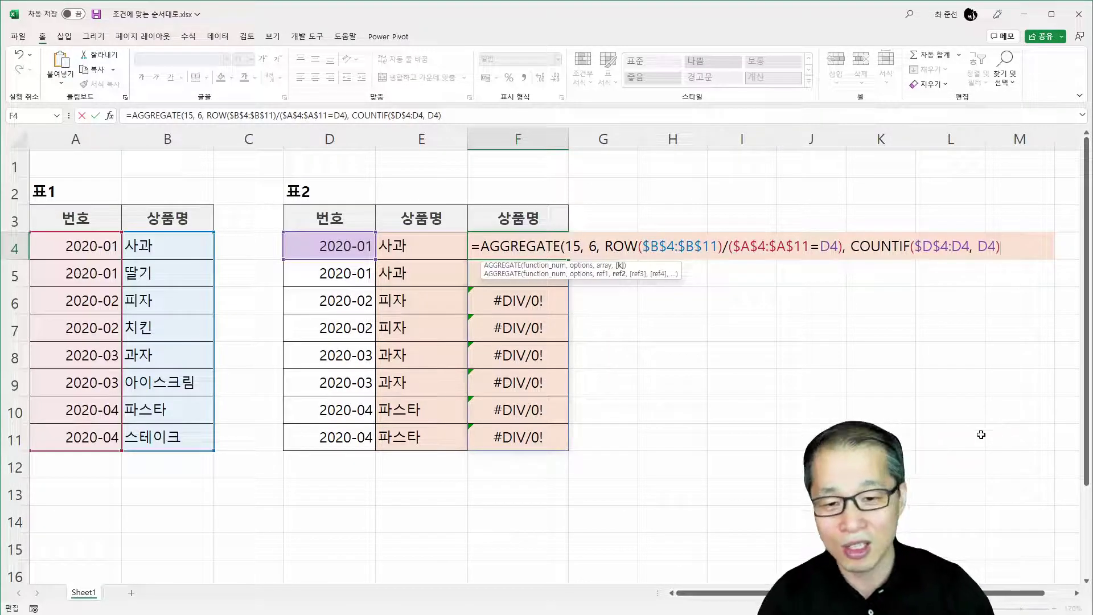
text())
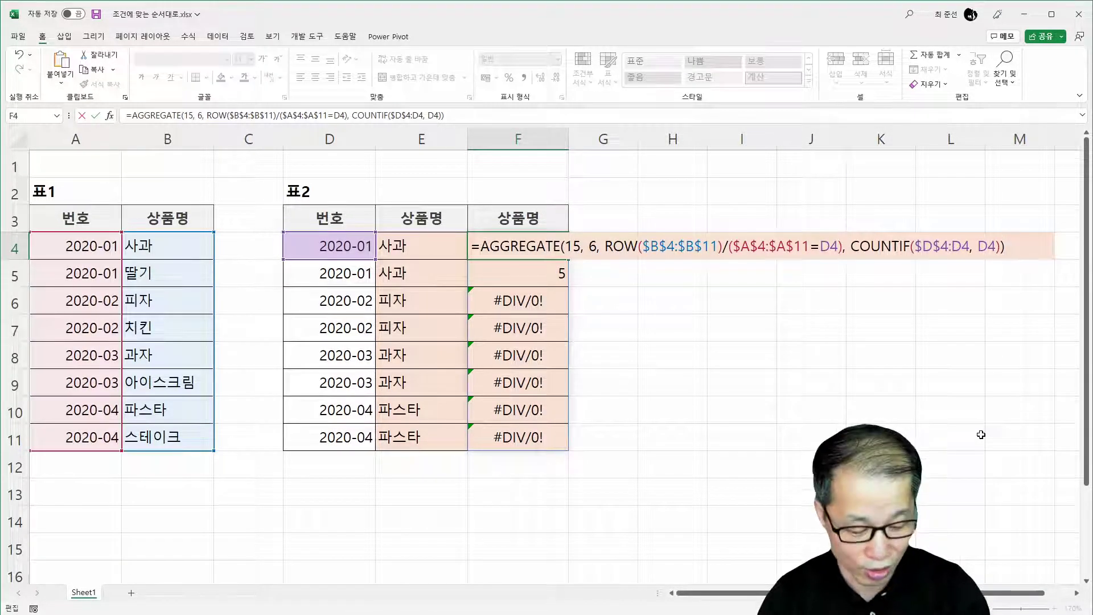
key(Return)
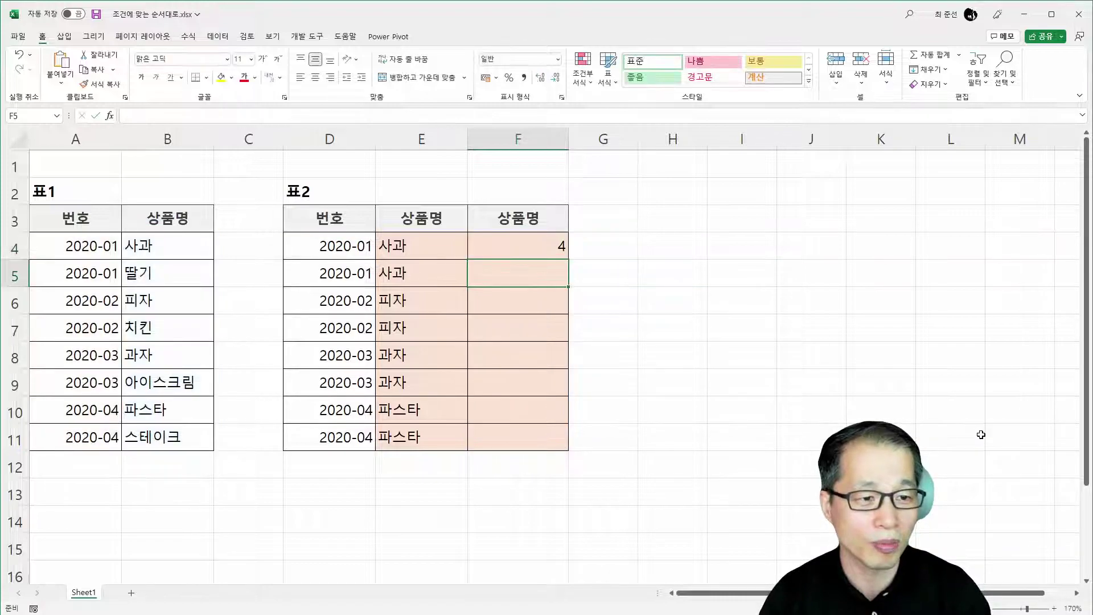
Fill the AGGREGATE formula from F4 down through F6.
click(561, 245)
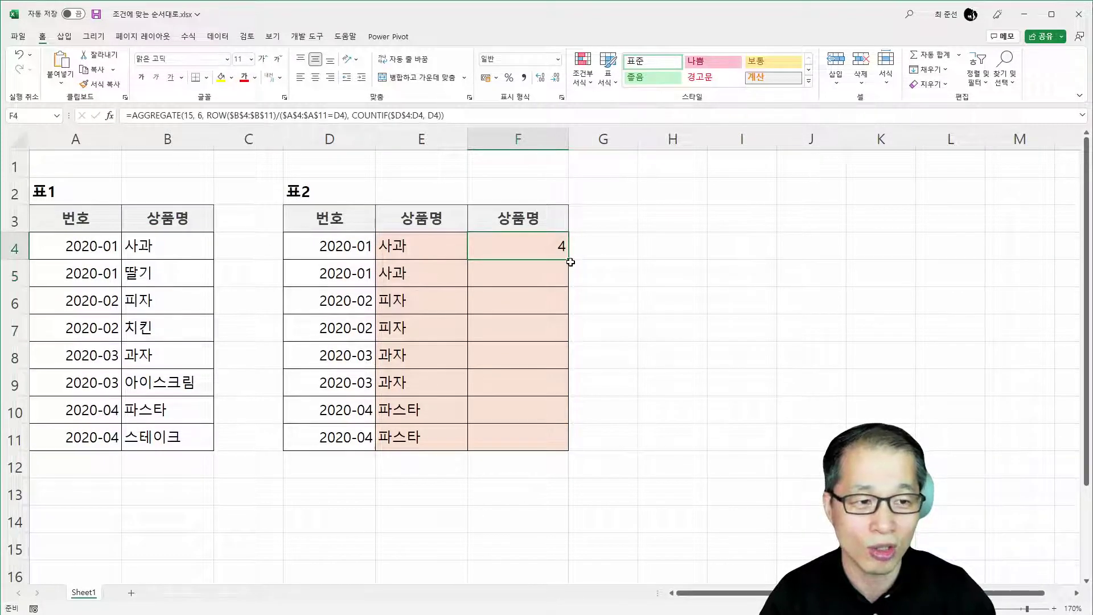
drag(571, 274, 571, 286)
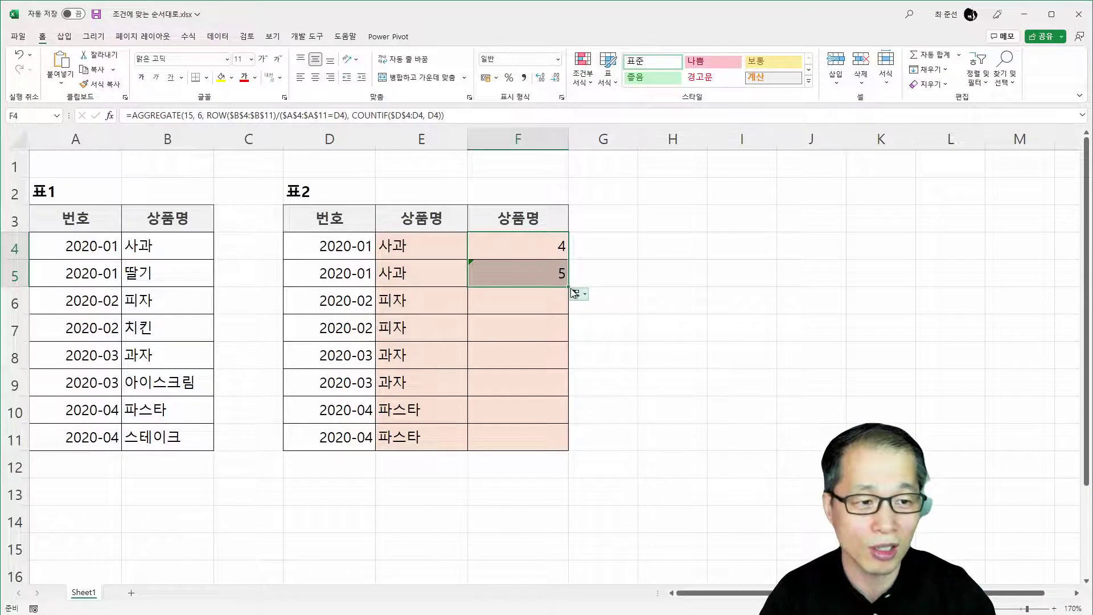
drag(570, 287, 567, 311)
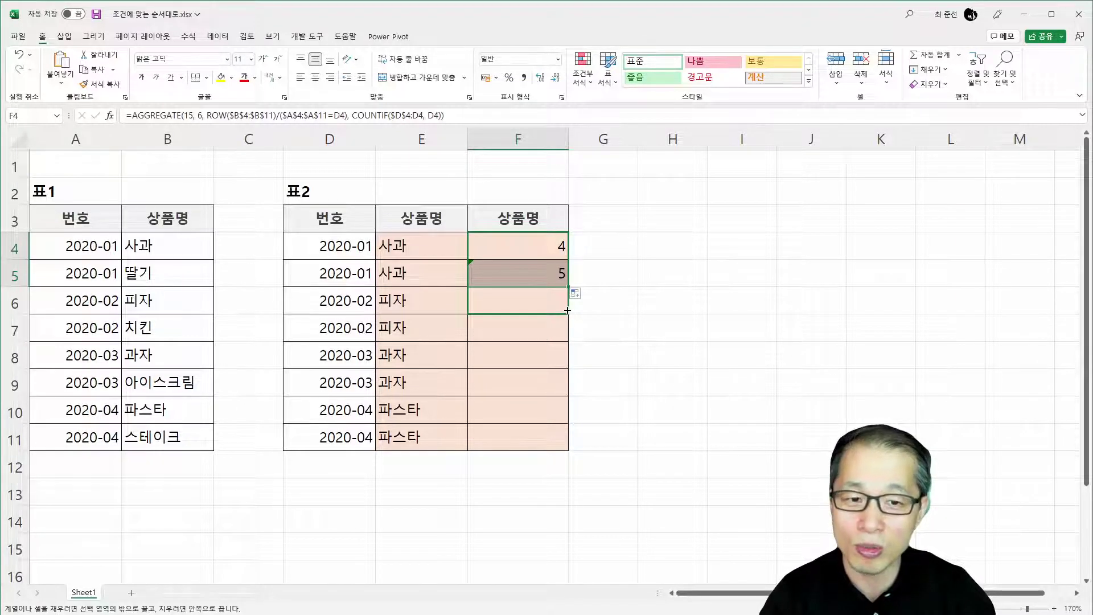
drag(568, 310, 568, 310)
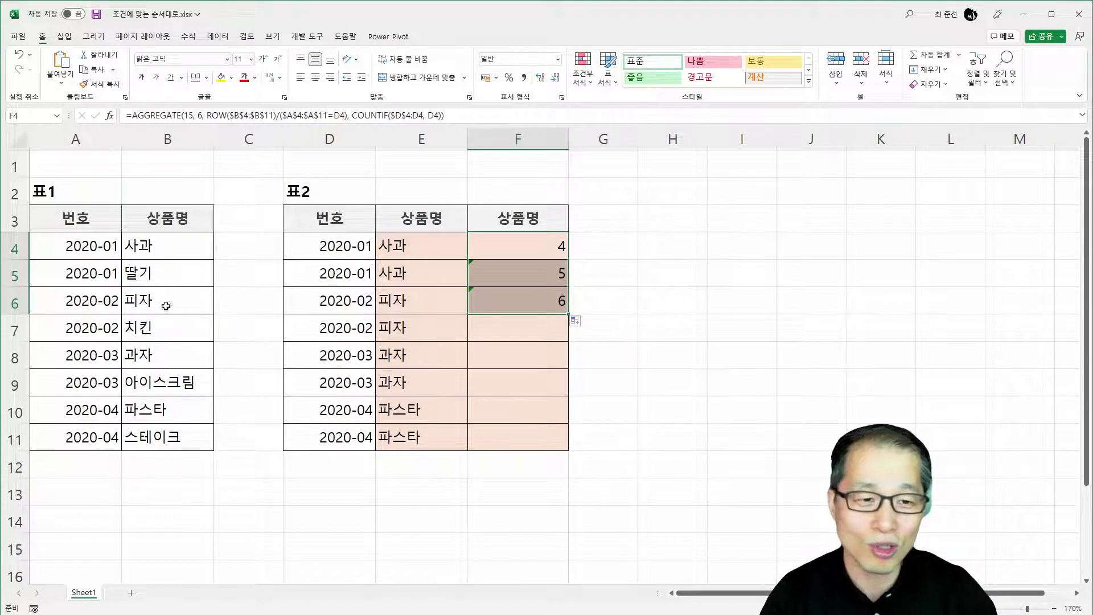
Enter the date 2020-01-01 again in cell A5 of 표1.
click(85, 281)
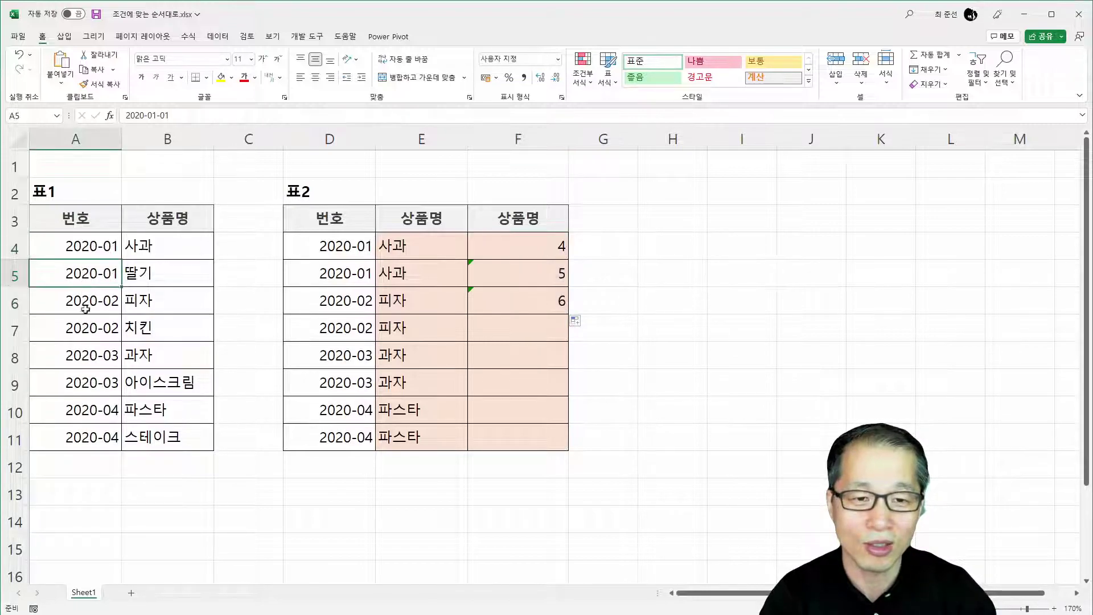
text(2020)
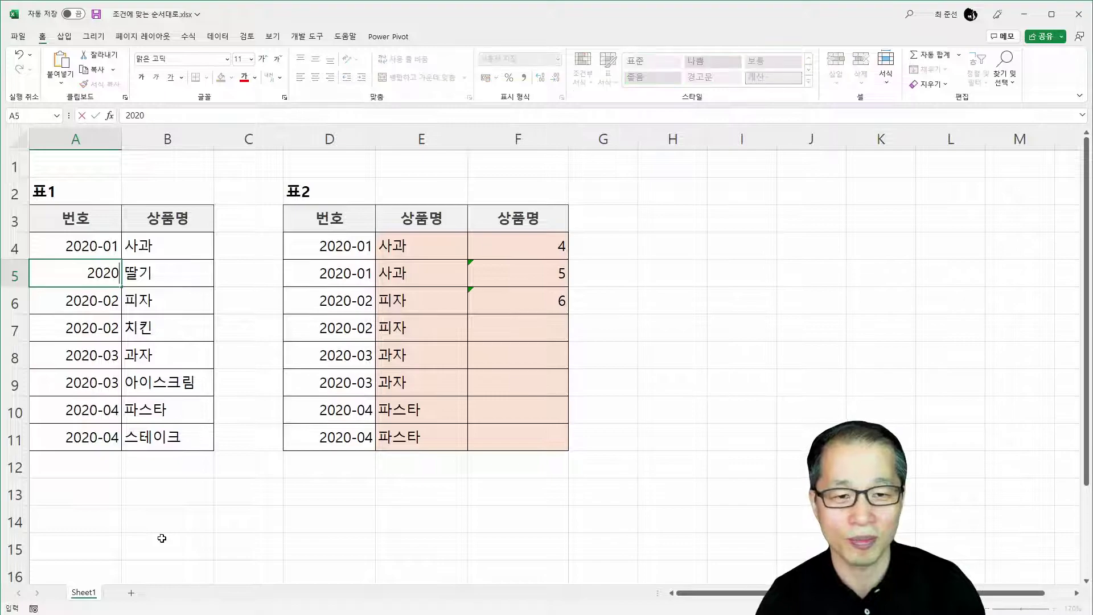
text(-01-01)
key(Return)
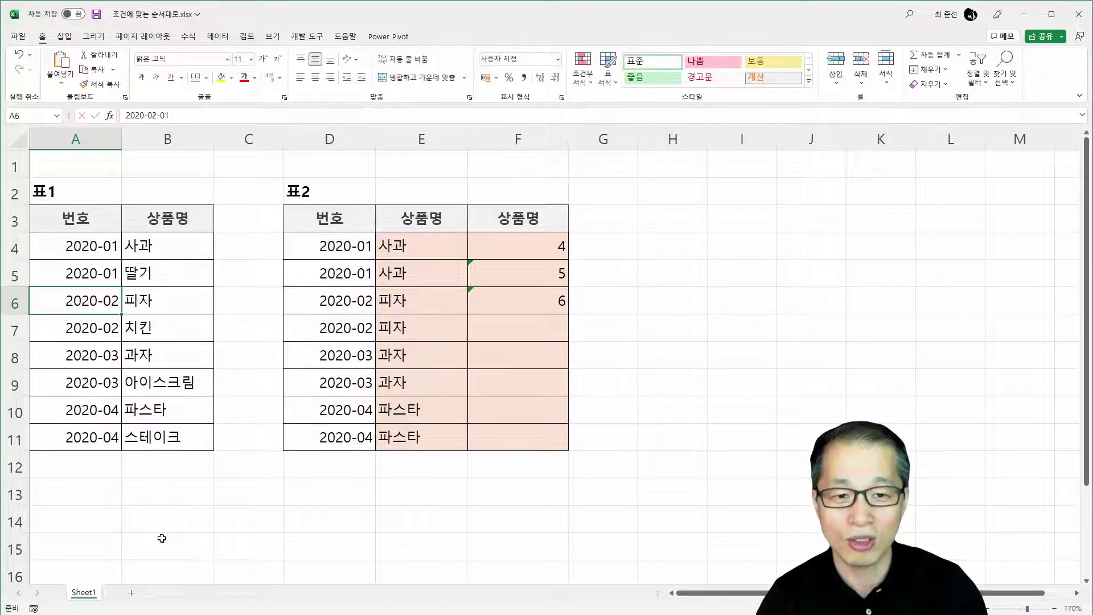
Change the 번호 of 딸기 in cell A5 to 2020-03-01 to test the row-number formula.
key(Up)
key(F2)
key(Left)
key(Left)
key(Left)
key(shift+Left)
text(3)
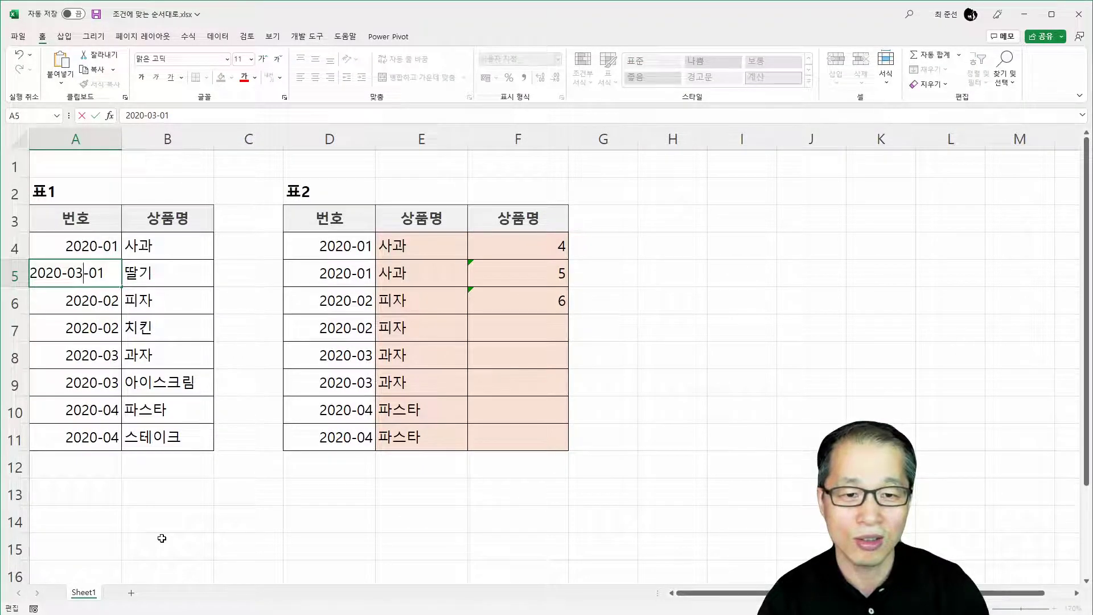
key(Return)
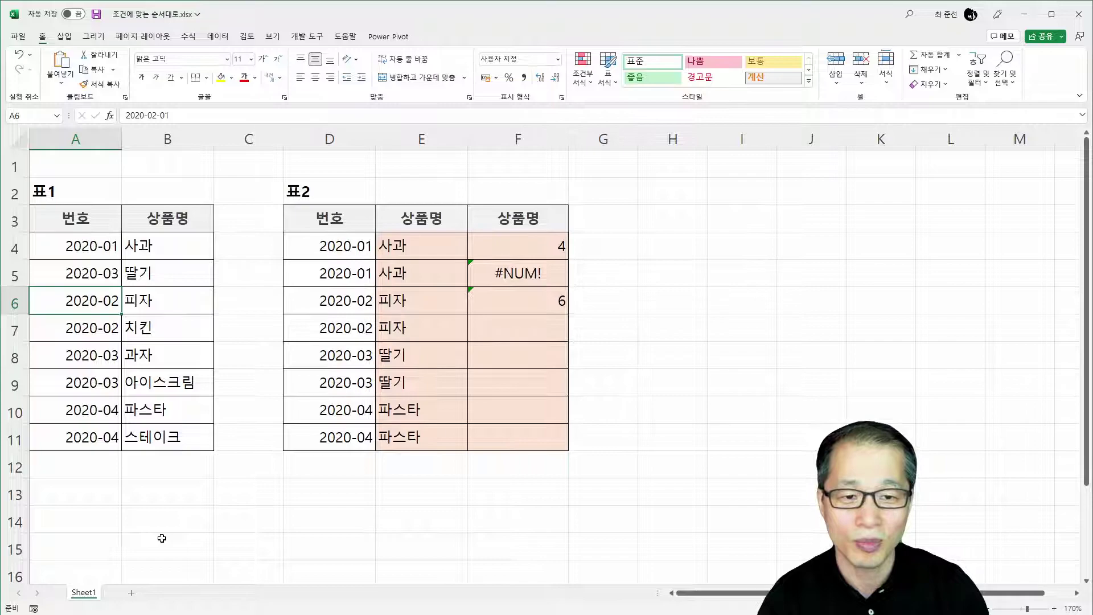
Change the 번호 of 아이스크림 in cell A9 of 표1 to 2020-01-01.
key(Down)
key(Down)
key(Down)
key(F2)
key(Left)
key(Left)
key(Left)
key(shift+Left)
text(1)
key(ctrl+Return)
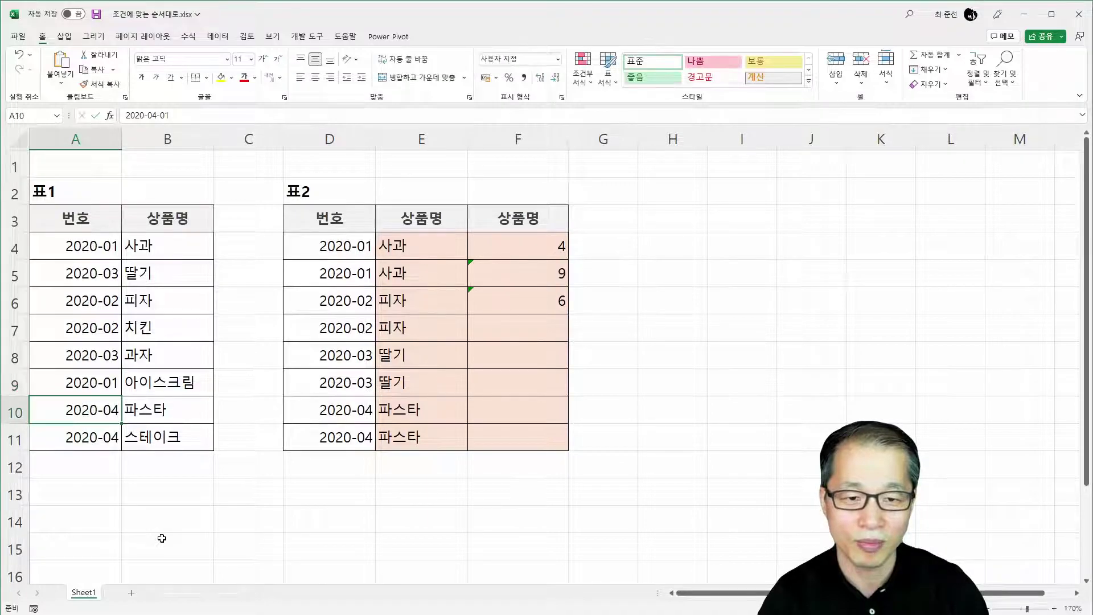
Check the row numbers in F4 and F5 against cells A4 and A9, and fill the AGGREGATE formula from F4 down through F11.
click(559, 246)
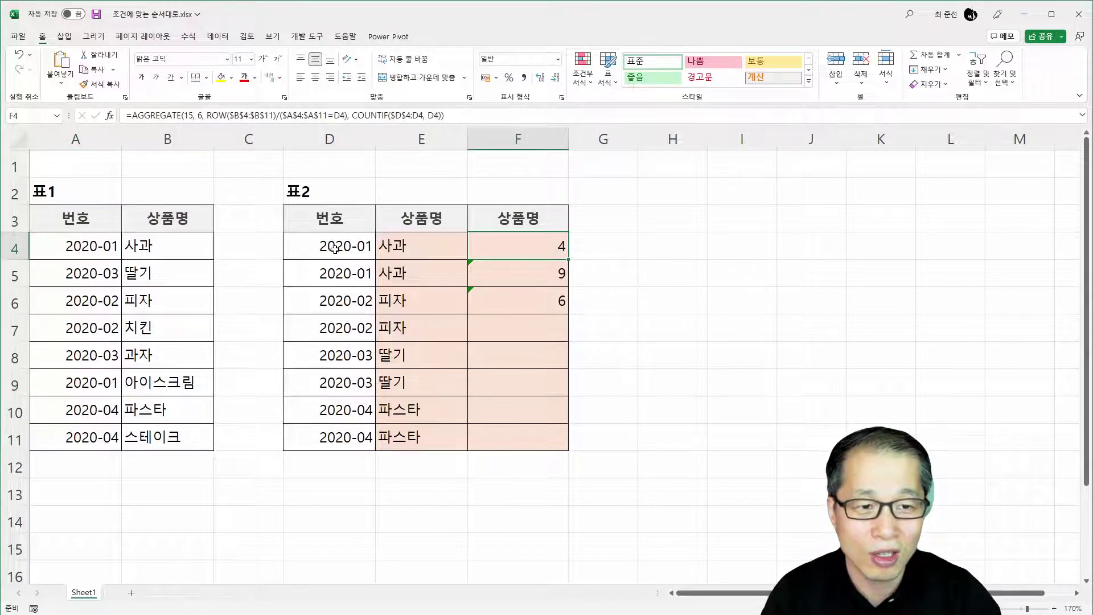
click(555, 277)
click(98, 247)
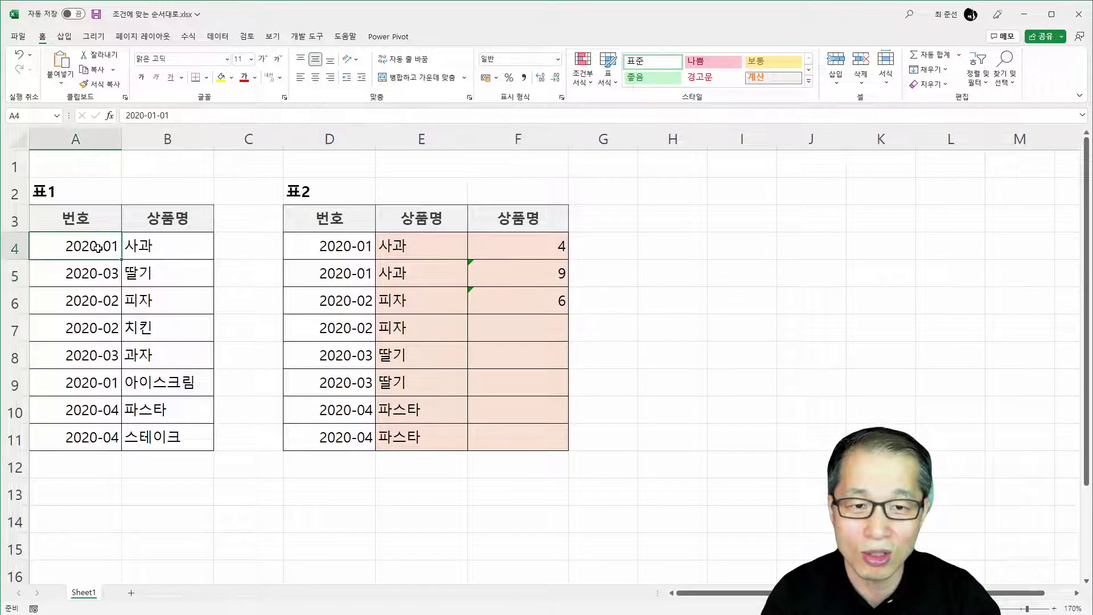
ctrl+click(80, 383)
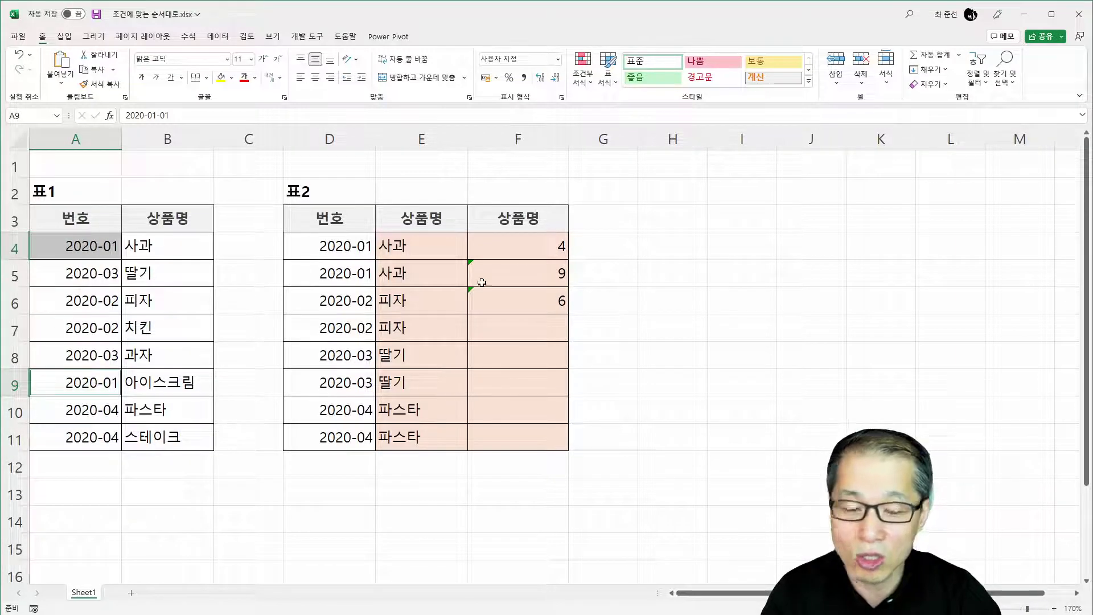
drag(559, 249, 562, 439)
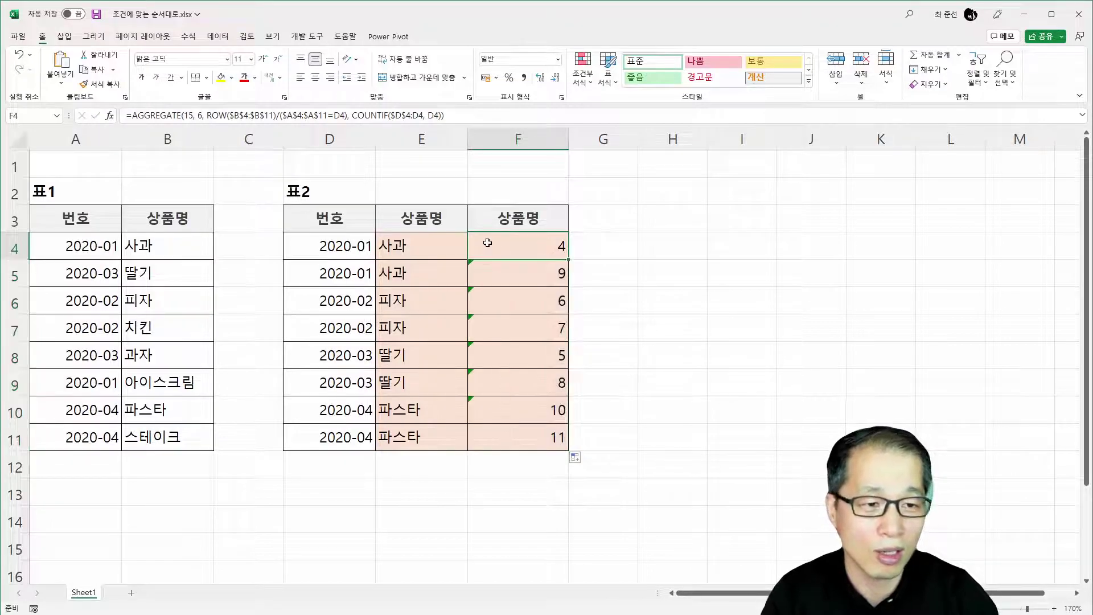
Wrap the AGGREGATE formula in F4 in an INDEX function with the absolute product-name range $B$4:$B$11 as its array.
double_click(487, 245)
text(INDEX()
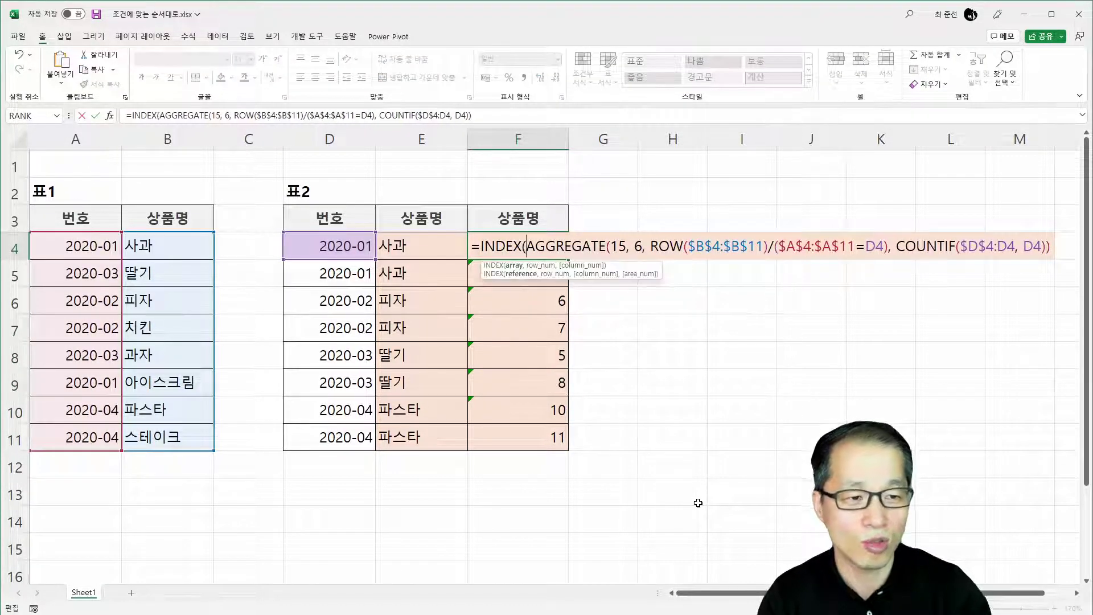
drag(162, 250, 160, 438)
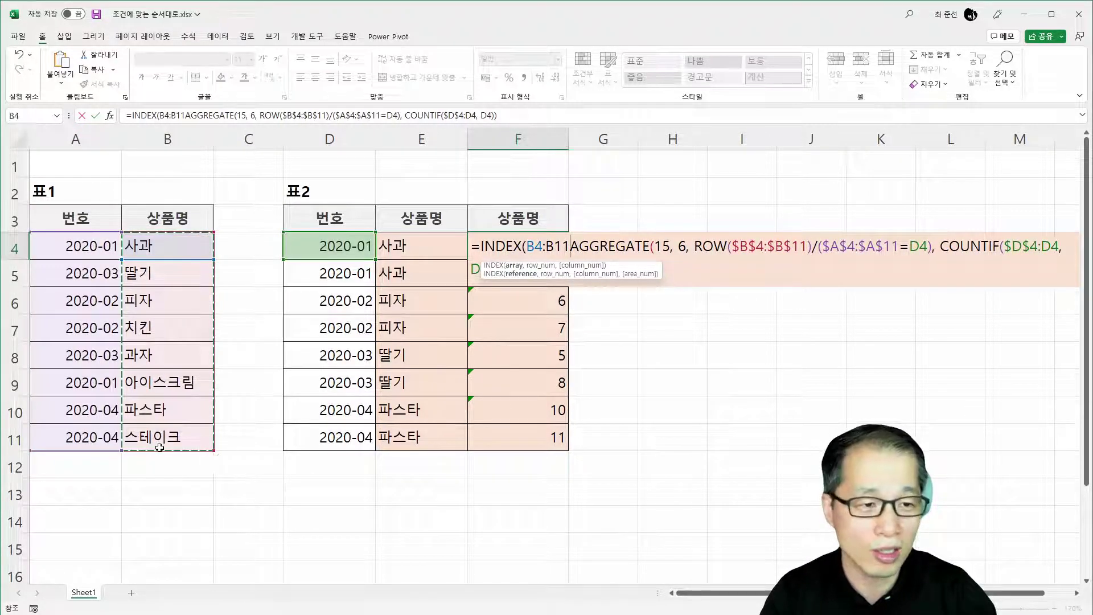
key(F4)
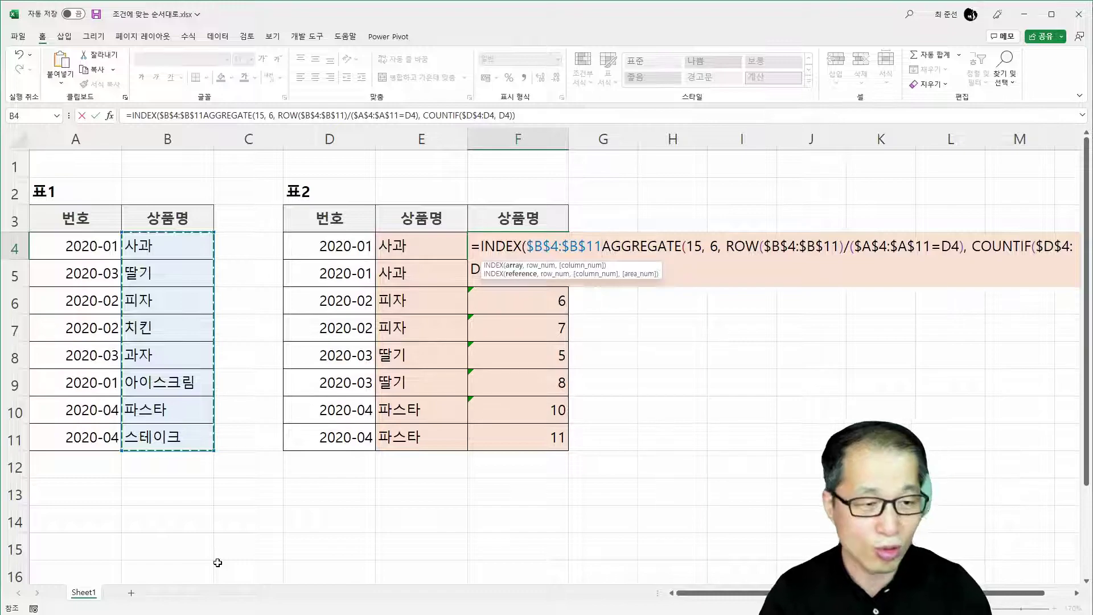
text(,)
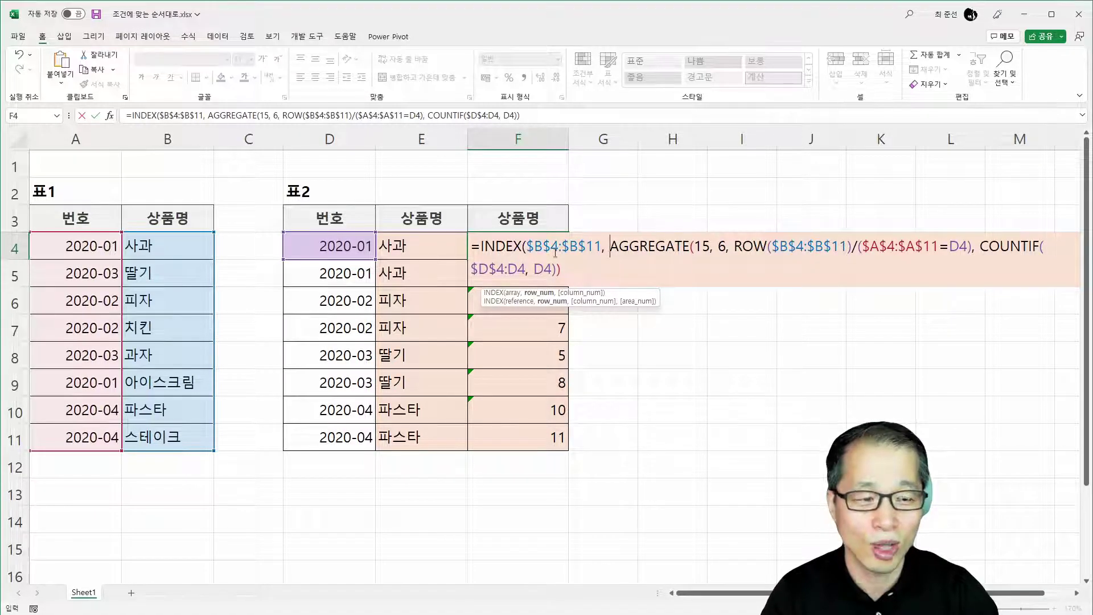
Subtract 3 from the AGGREGATE result, complete the INDEX formula in F4 and fill it down through F11.
click(573, 268)
text(-3))
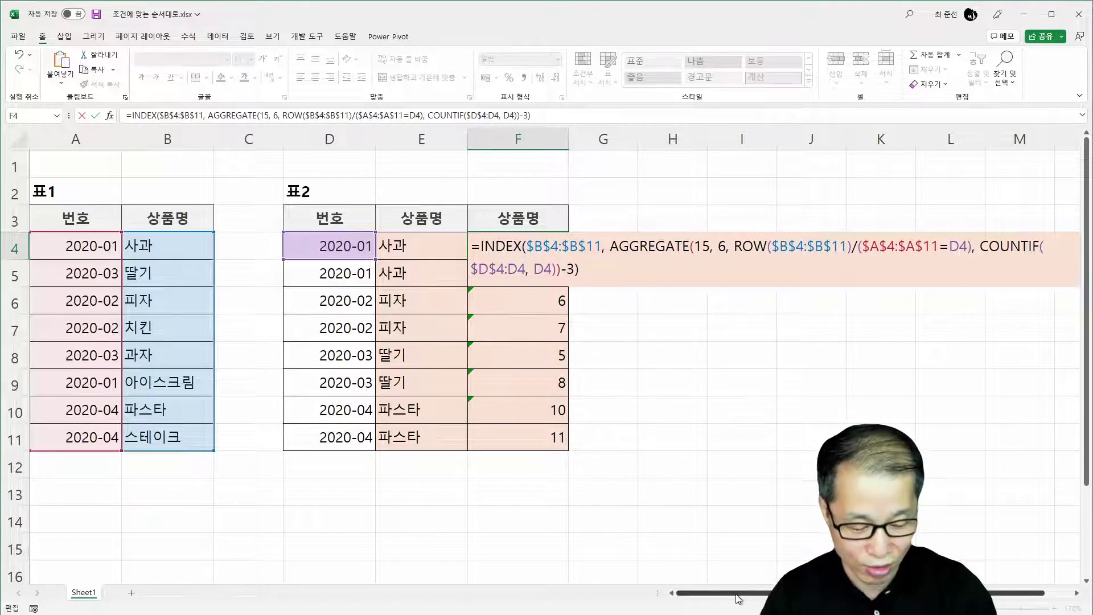
key(ctrl+Return)
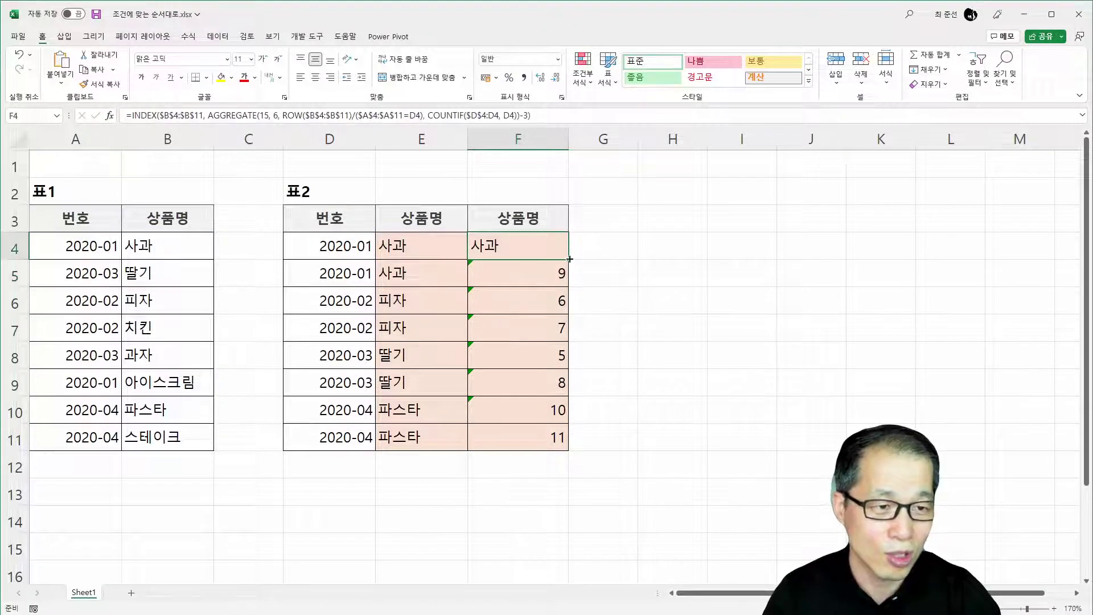
double_click(569, 259)
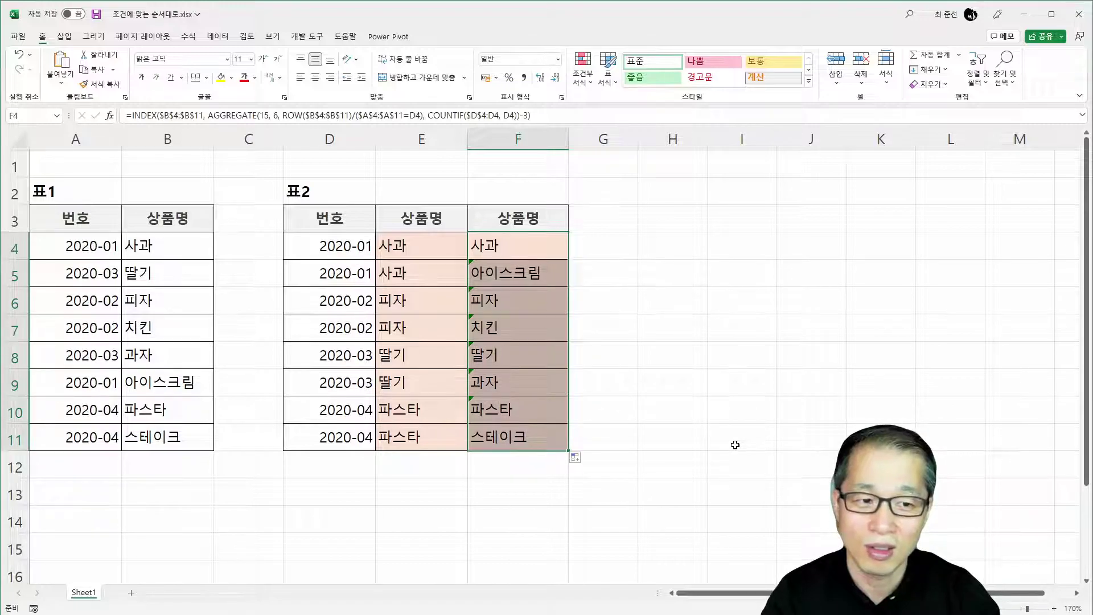
Compare the VLOOKUP results in column E with the INDEX results in column F, and review the F4 formula against the 표1 data.
click(389, 274)
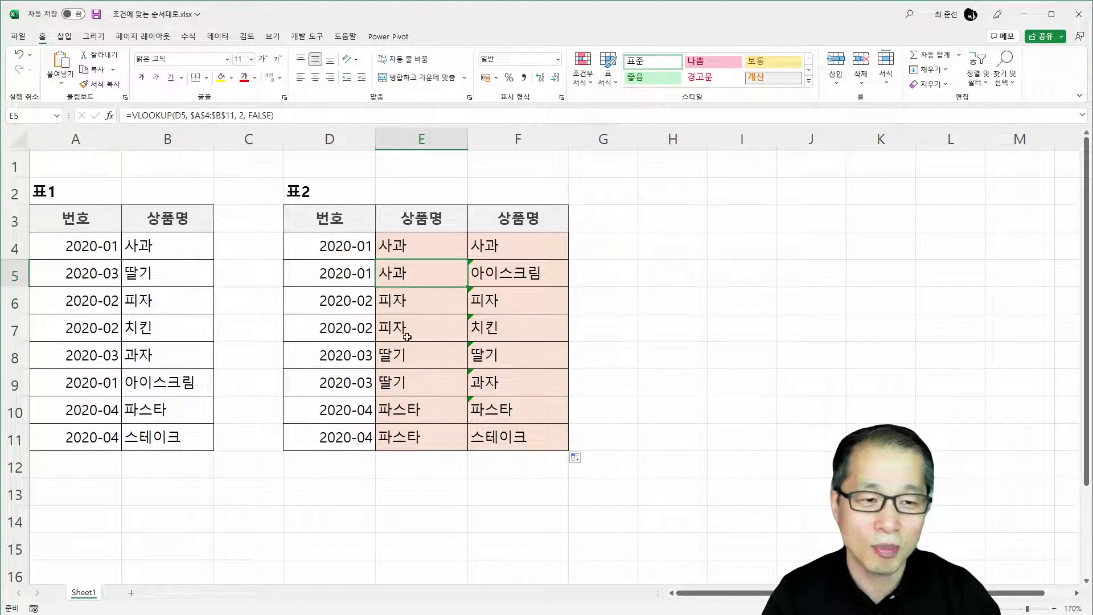
drag(527, 254, 522, 438)
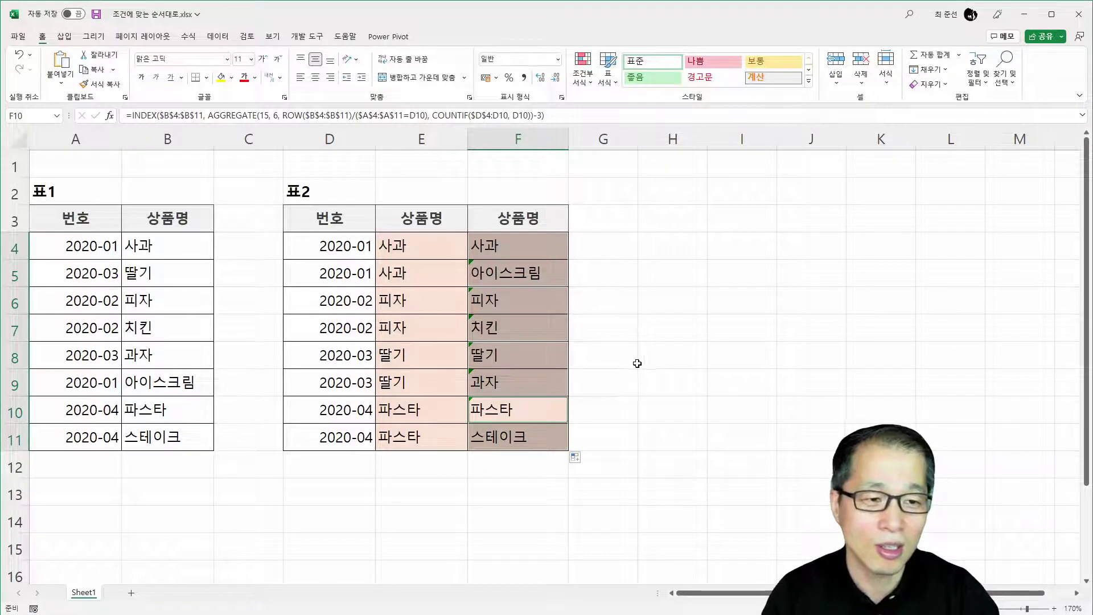
click(499, 244)
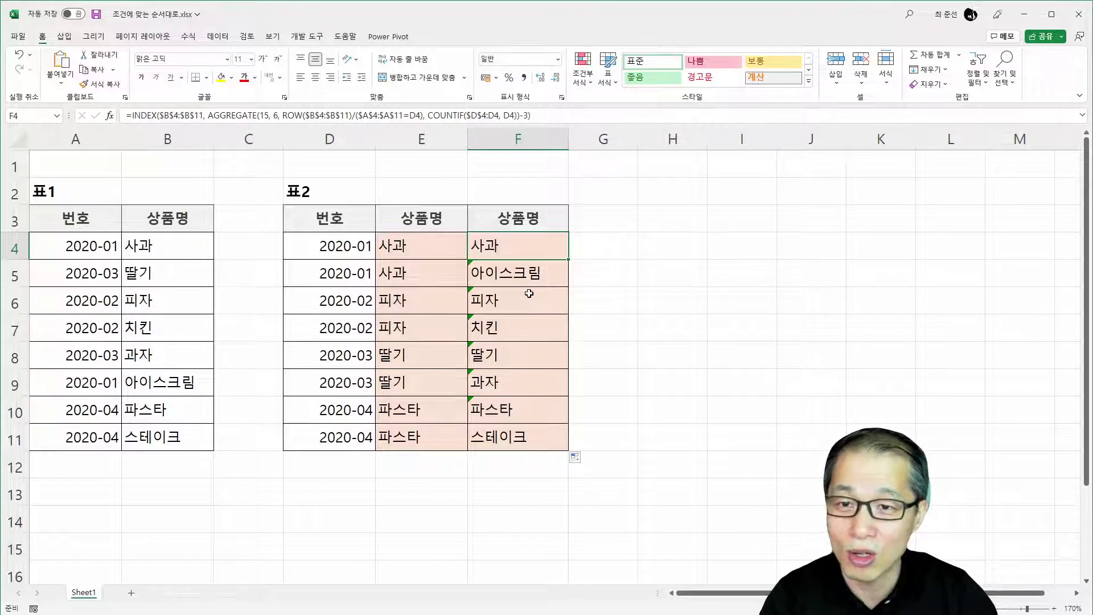
drag(92, 252, 88, 279)
drag(132, 247, 135, 276)
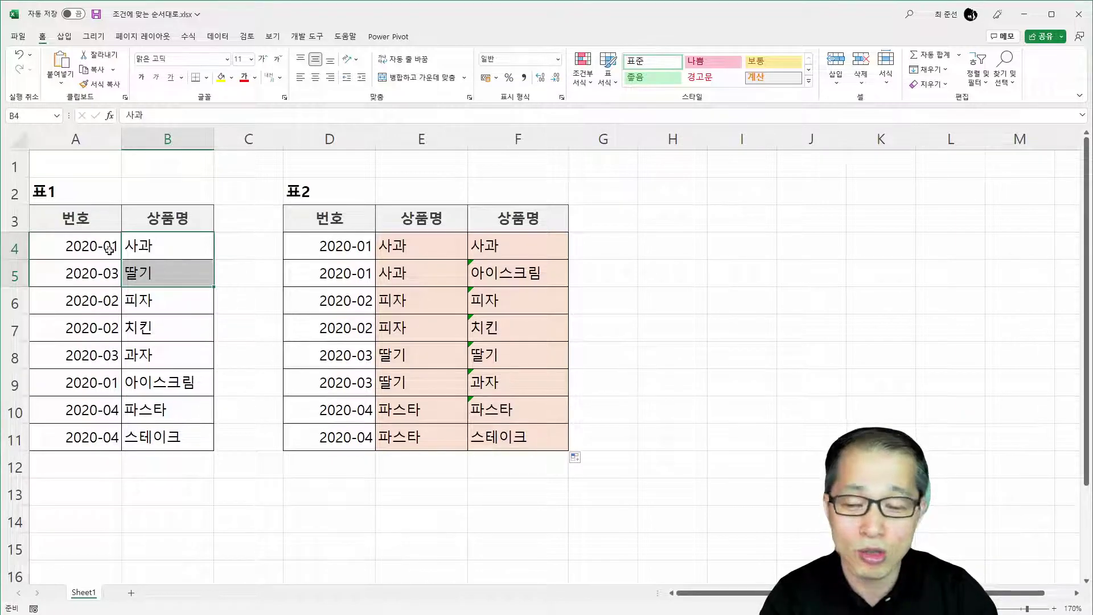
click(551, 254)
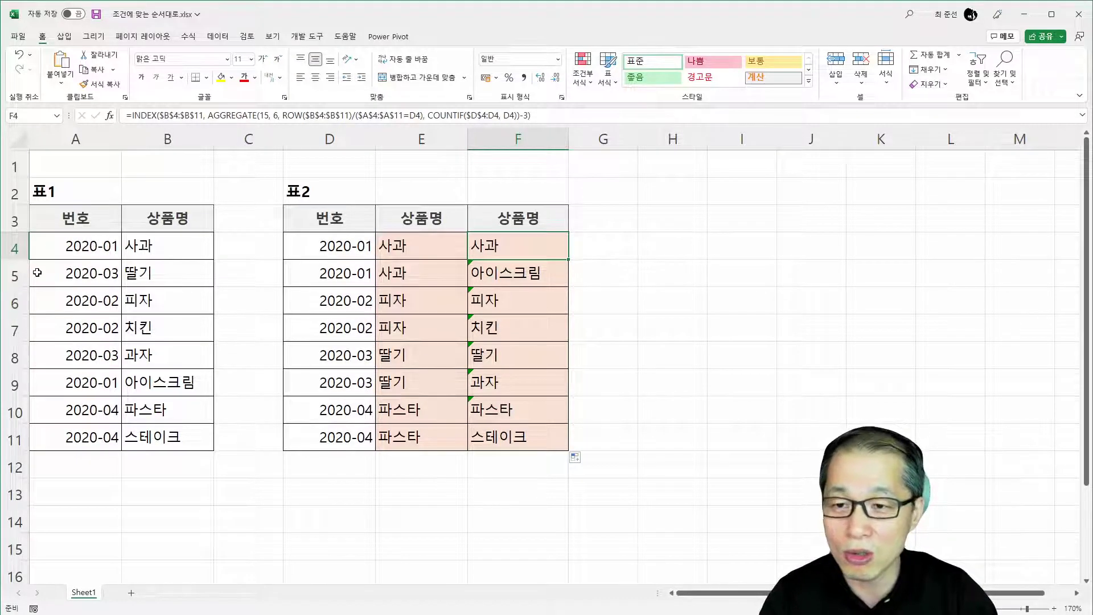
drag(67, 250, 76, 428)
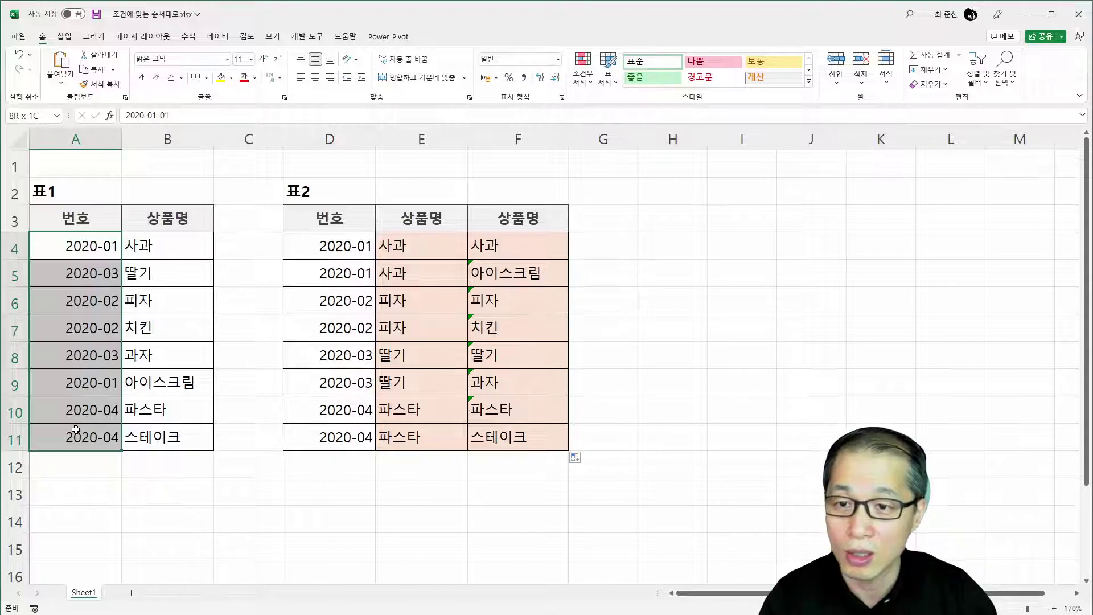
click(560, 251)
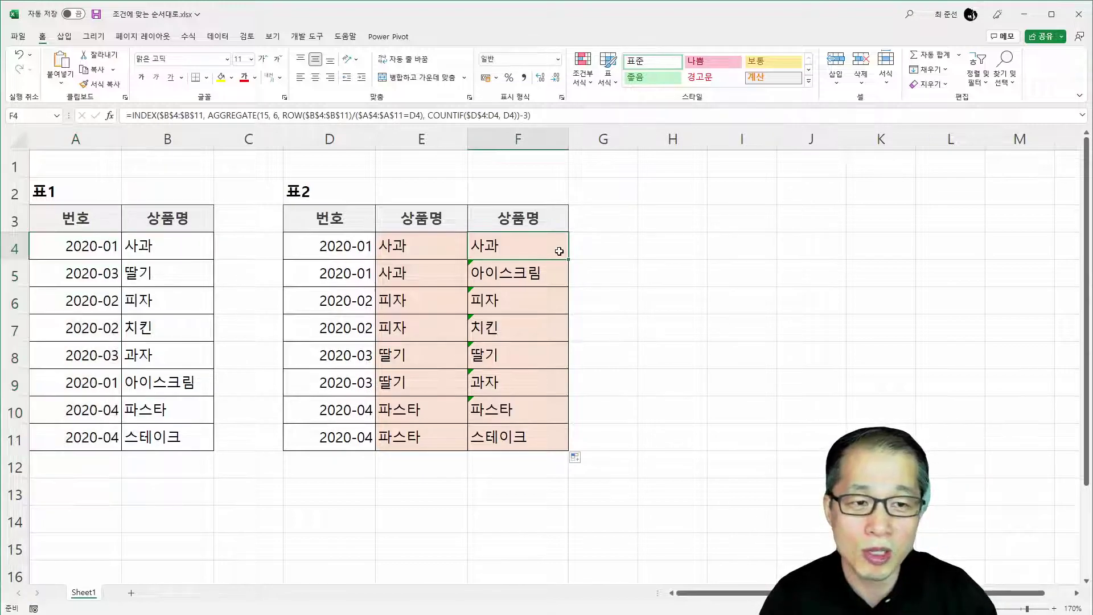
click(425, 248)
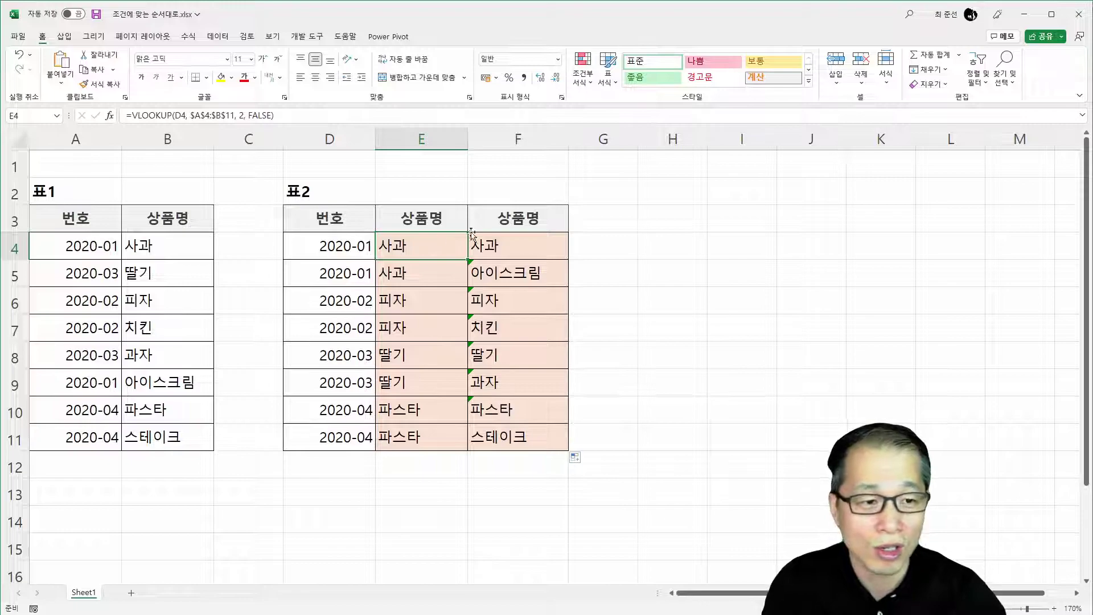
click(531, 238)
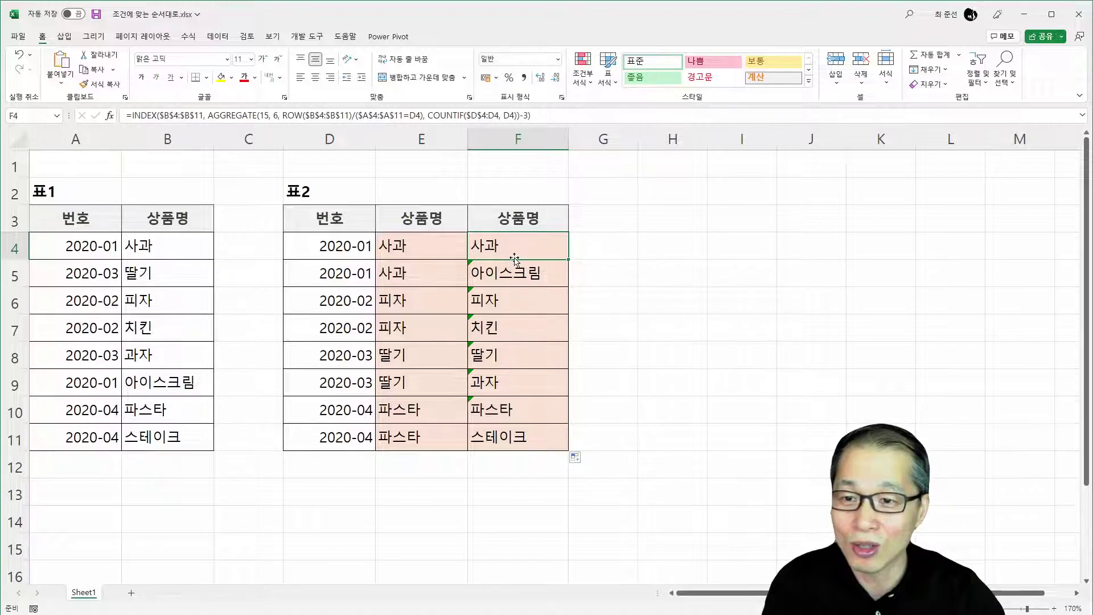
click(101, 254)
drag(101, 254, 86, 436)
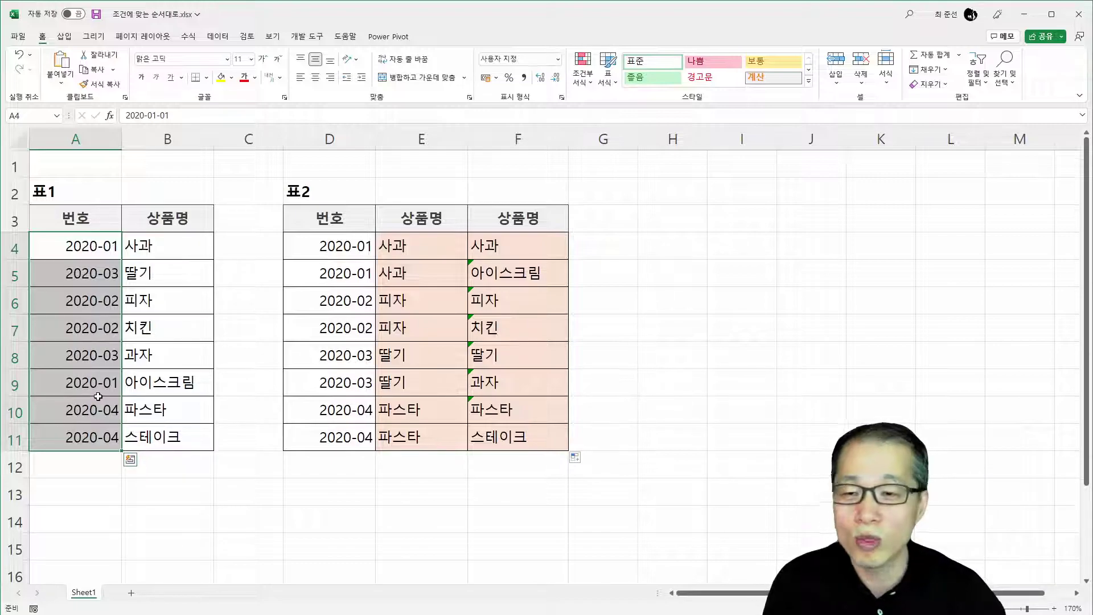
click(519, 244)
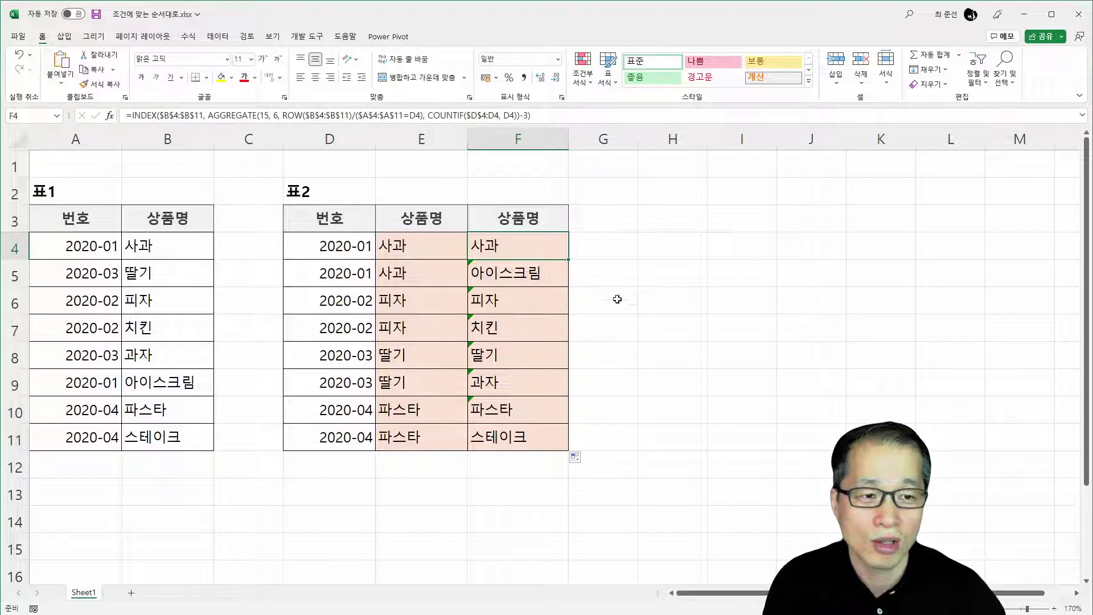